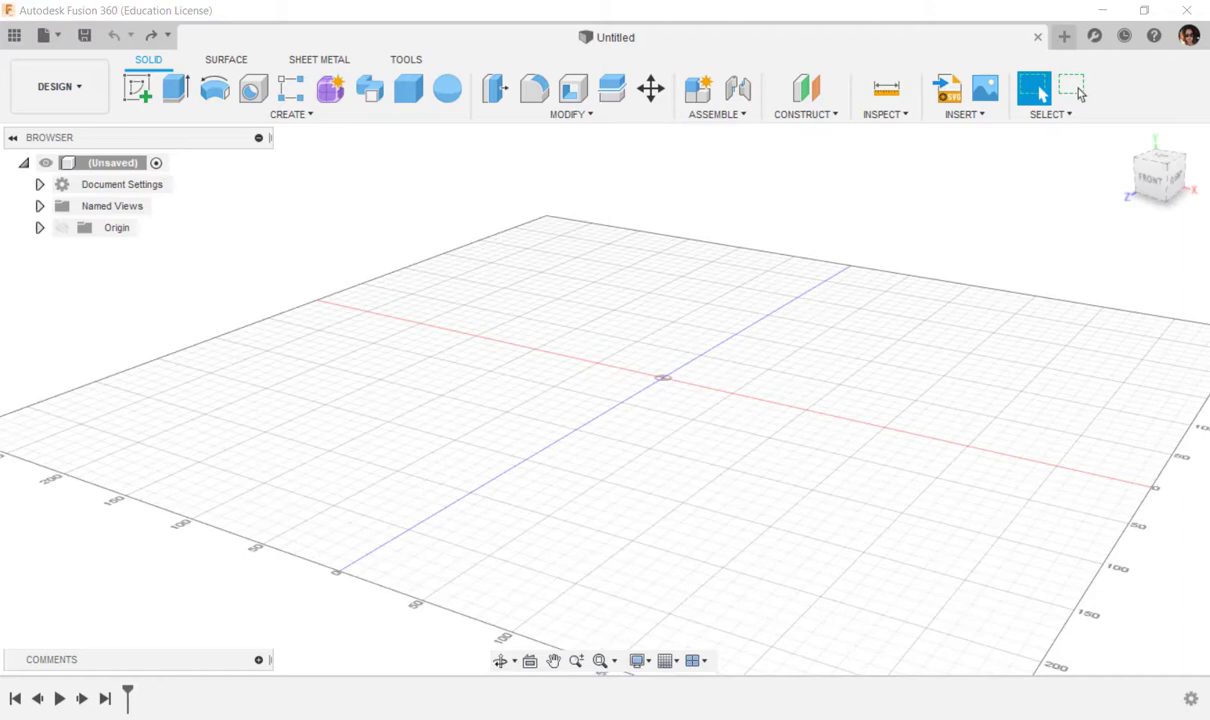
# - Enter the Form (T-Spline sculpting) environment via Create Form in the Solid toolbar
pyautogui.click(329, 89)
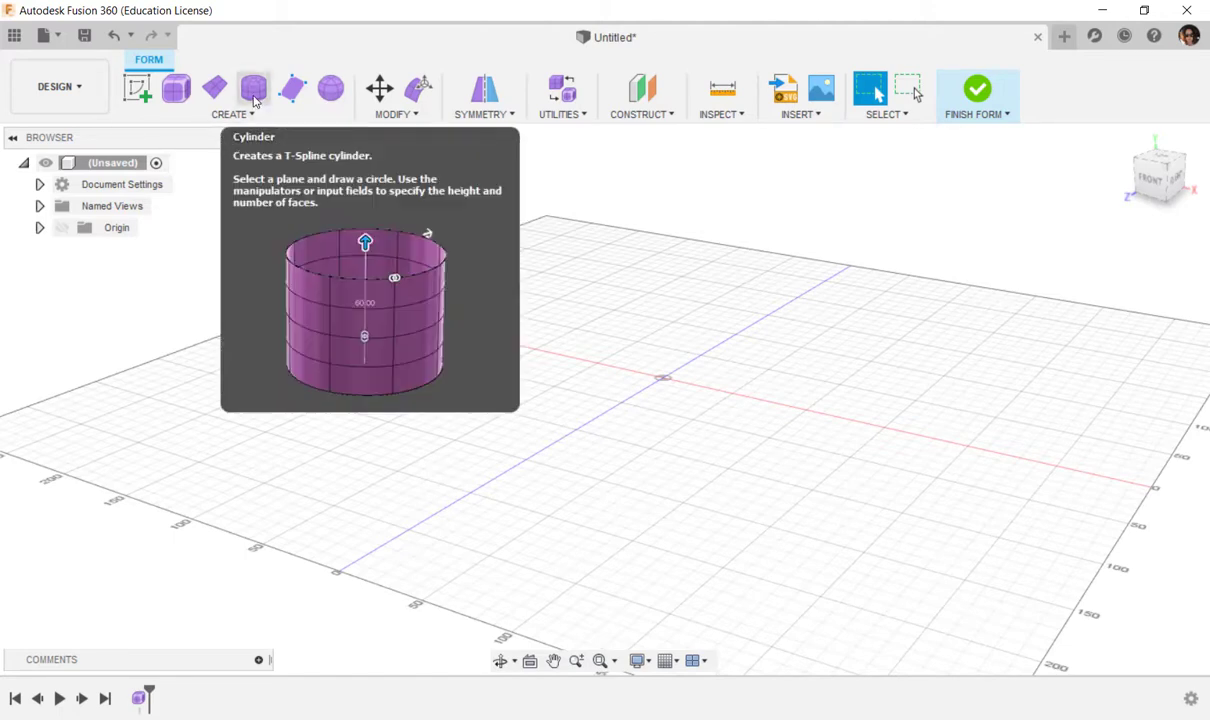
# - Create a T-spline cylinder at the origin, 152.315 mm diameter and 167.068 mm tall
pyautogui.click(254, 98)
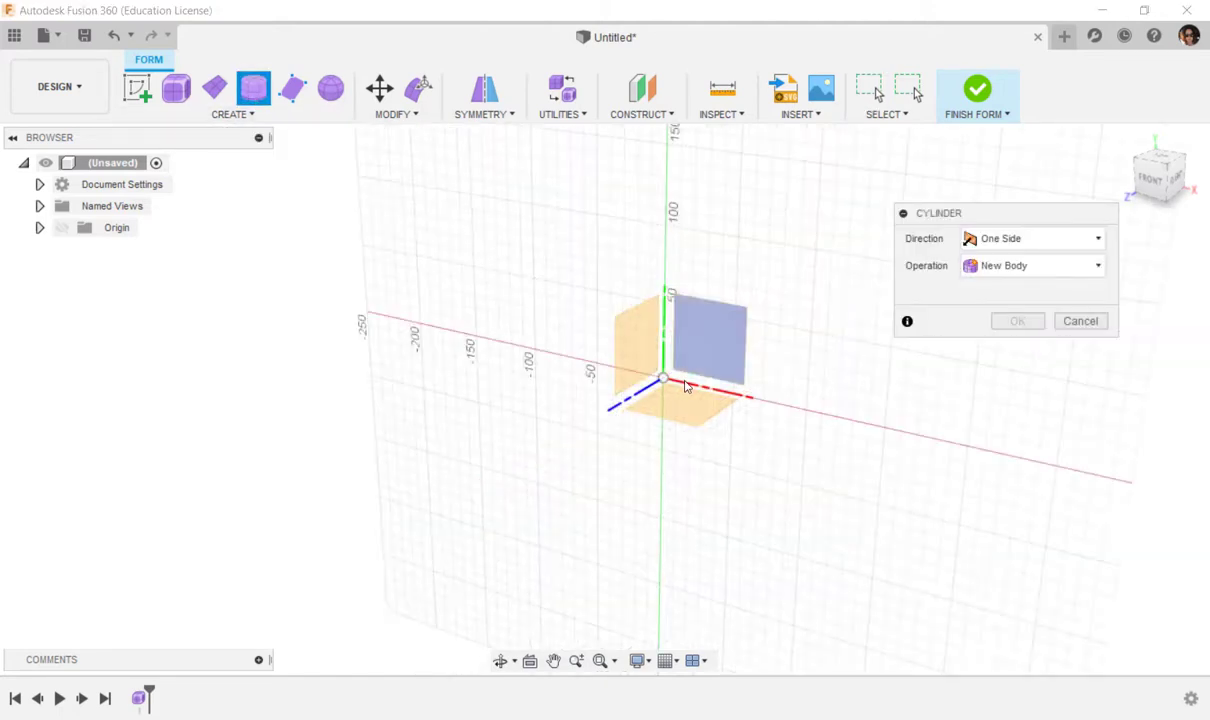
pyautogui.click(689, 416)
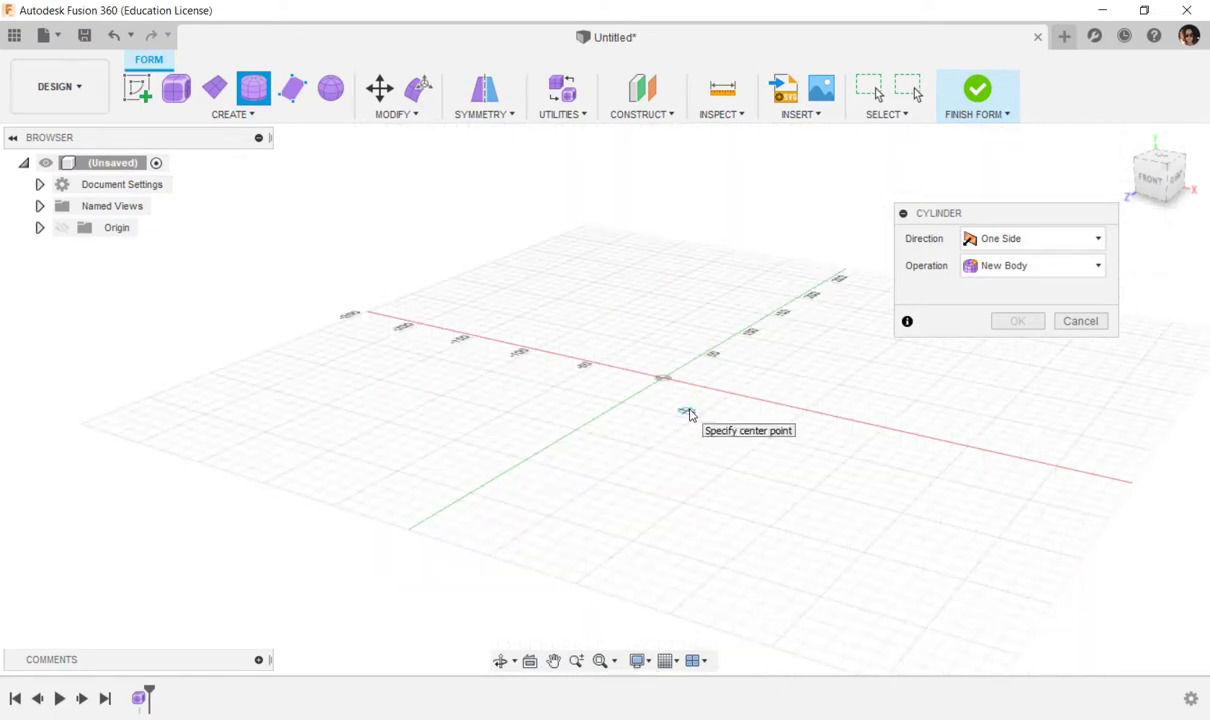
pyautogui.click(663, 378)
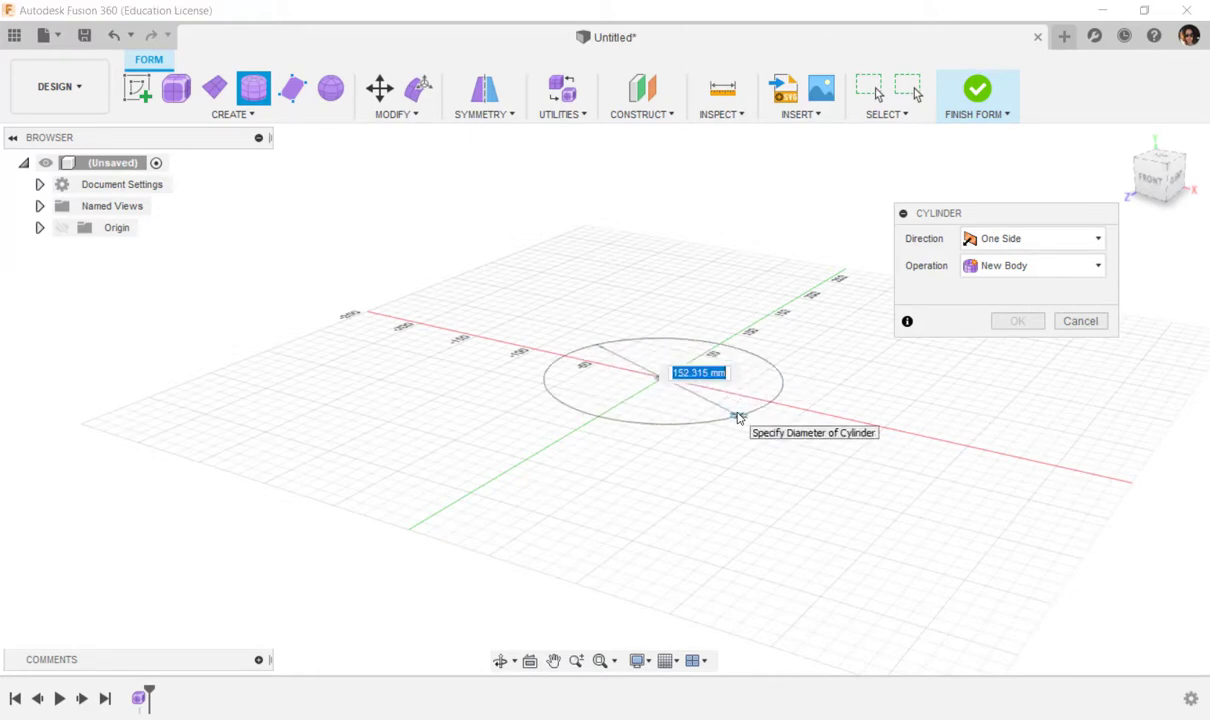
pyautogui.click(738, 418)
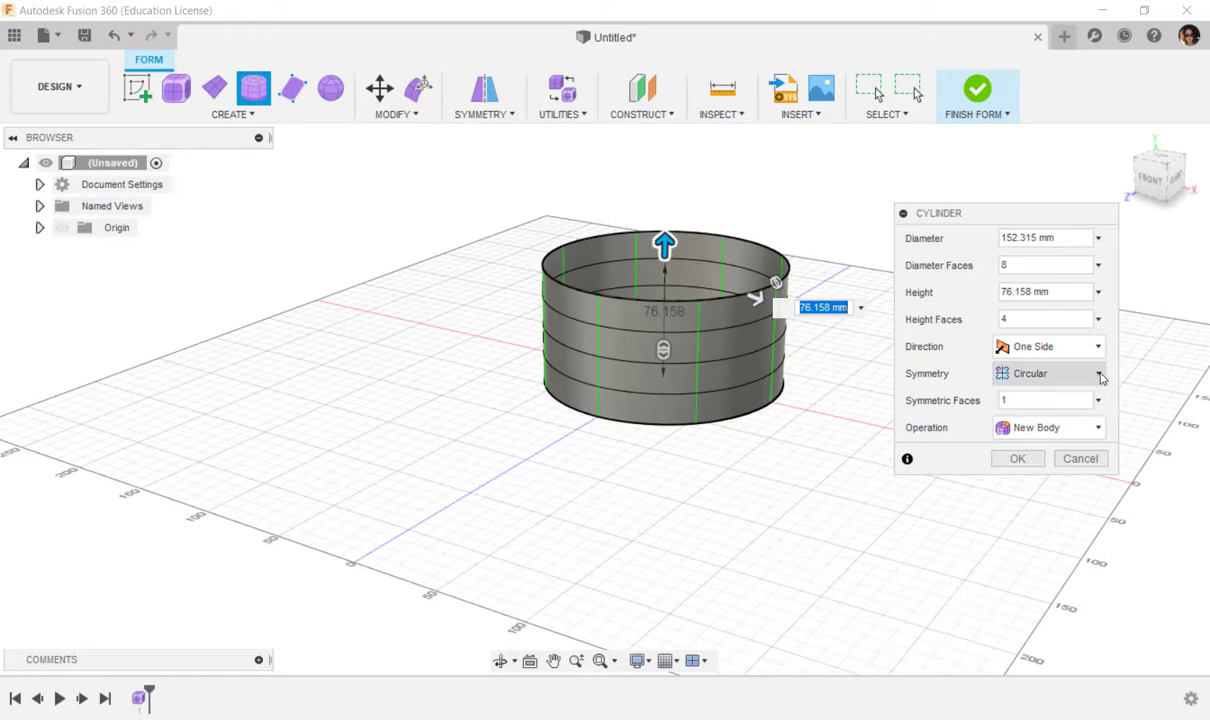
pyautogui.click(1099, 375)
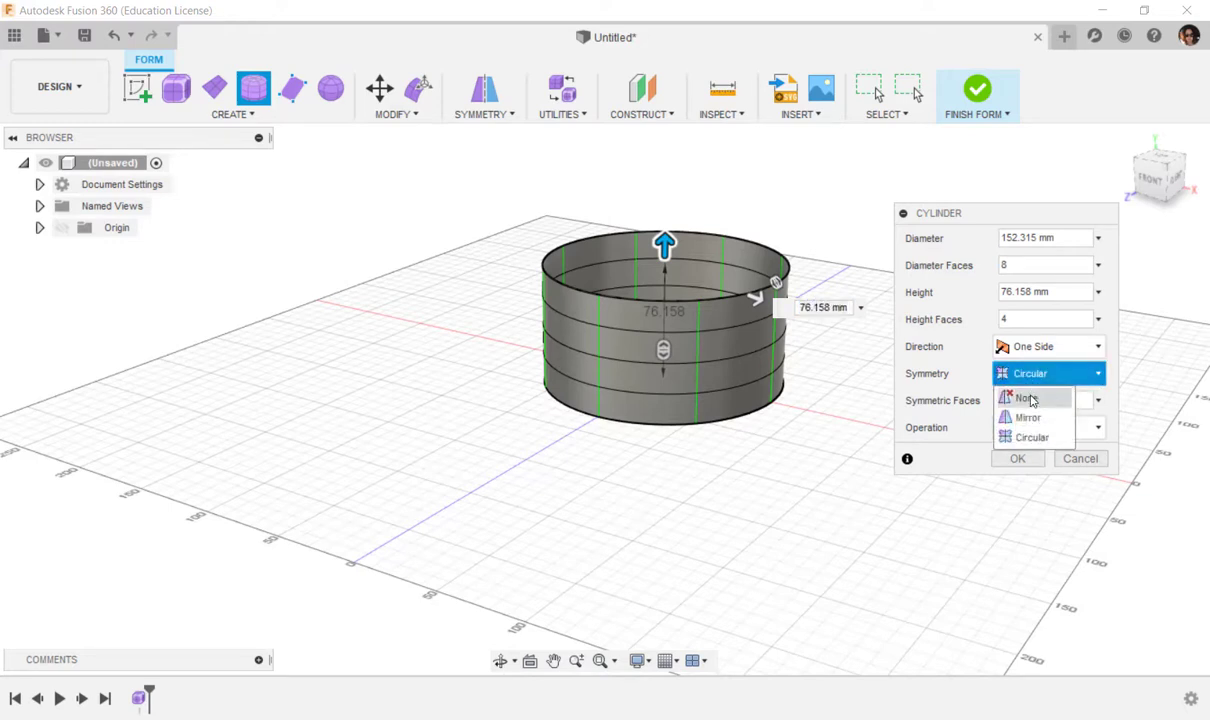
pyautogui.click(1030, 376)
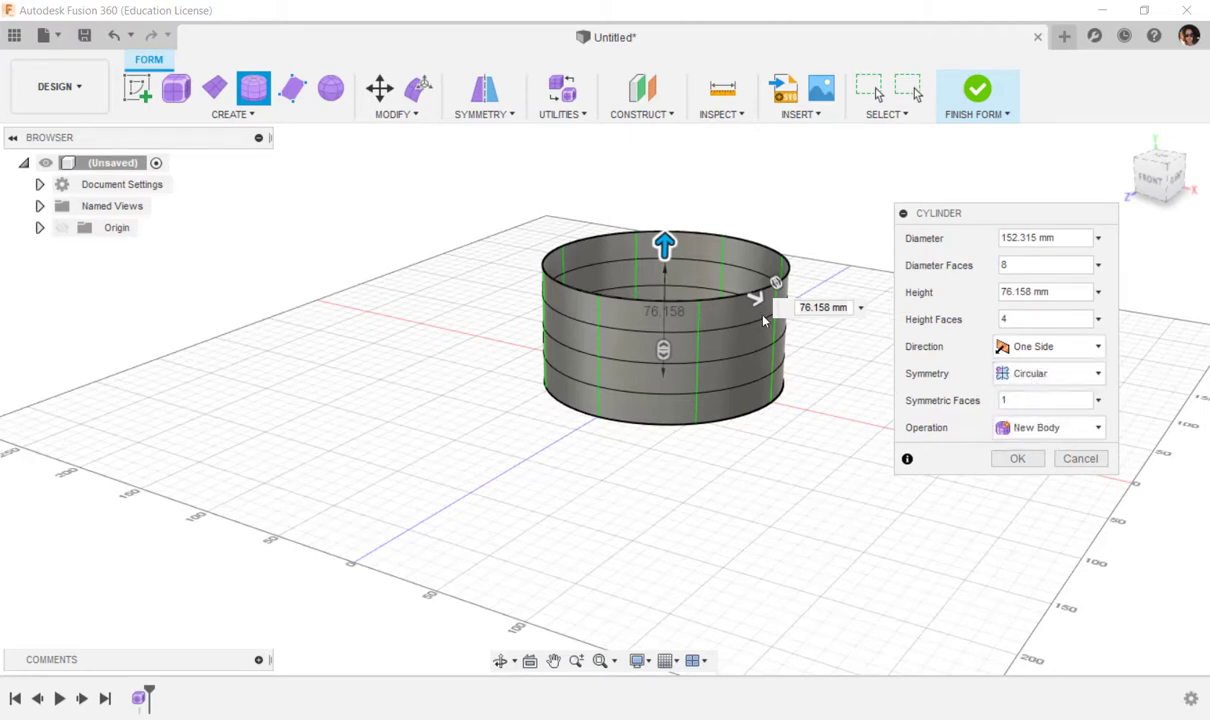
pyautogui.moveTo(664, 245); pyautogui.dragTo(666, 118)
pyautogui.moveTo(574, 358); pyautogui.dragTo(593, 547, button='middle')
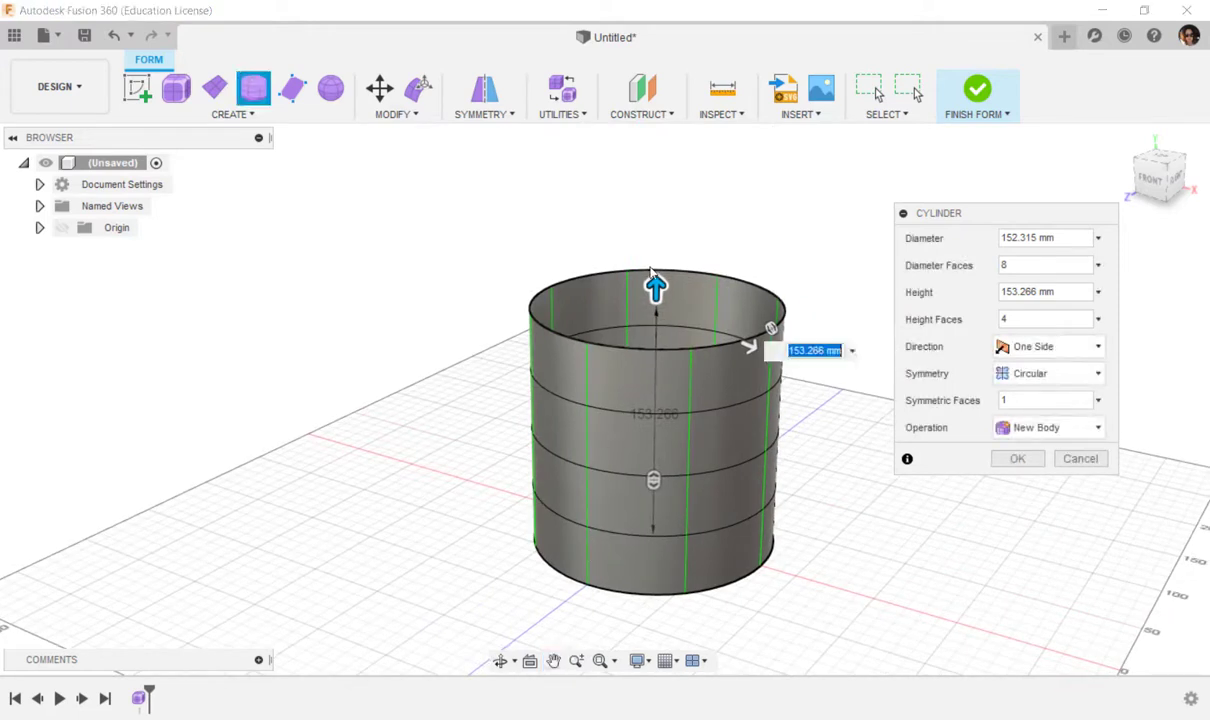
pyautogui.moveTo(655, 289); pyautogui.dragTo(656, 266)
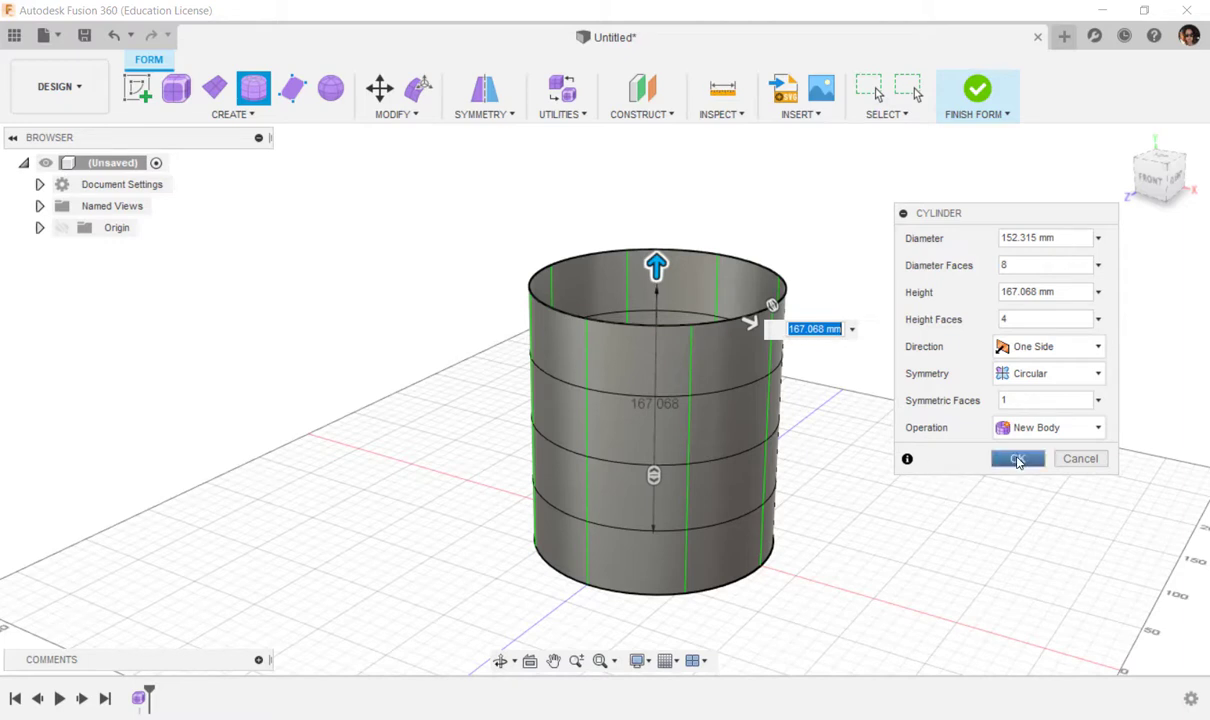
pyautogui.click(1018, 459)
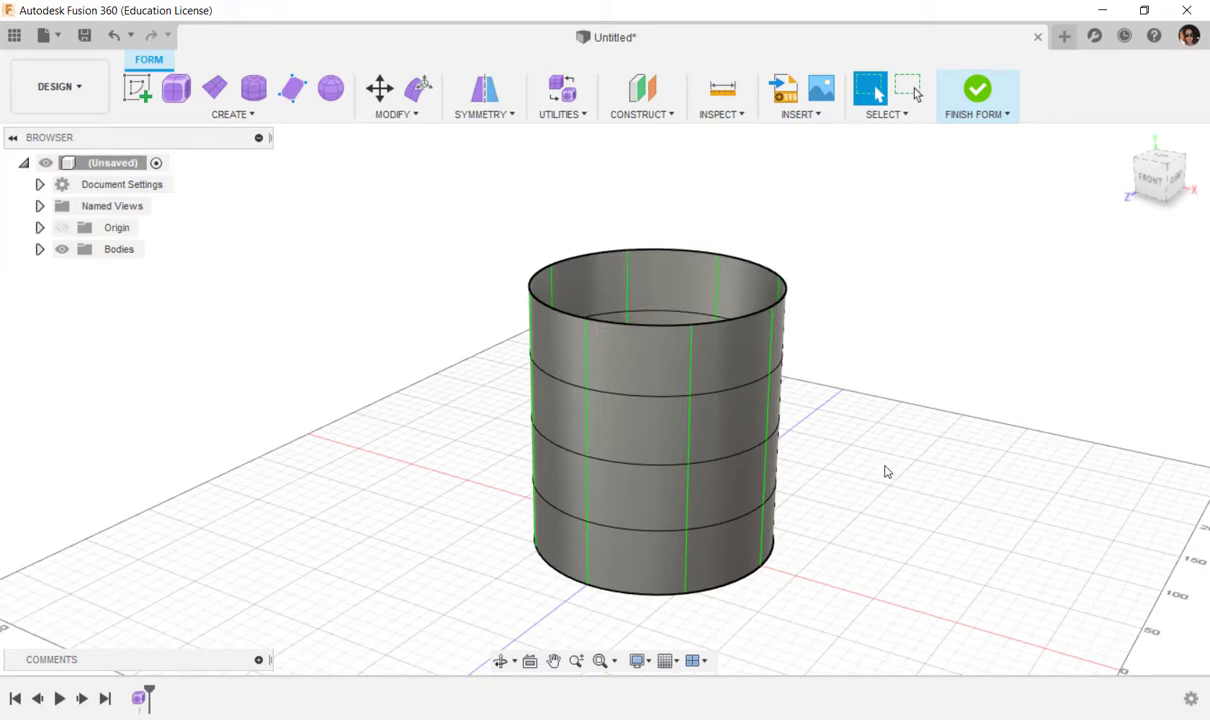
# - Scale the cylinder's lower edge ring outward about 51.4 mm into a bulging belly
pyautogui.doubleClick(624, 537)
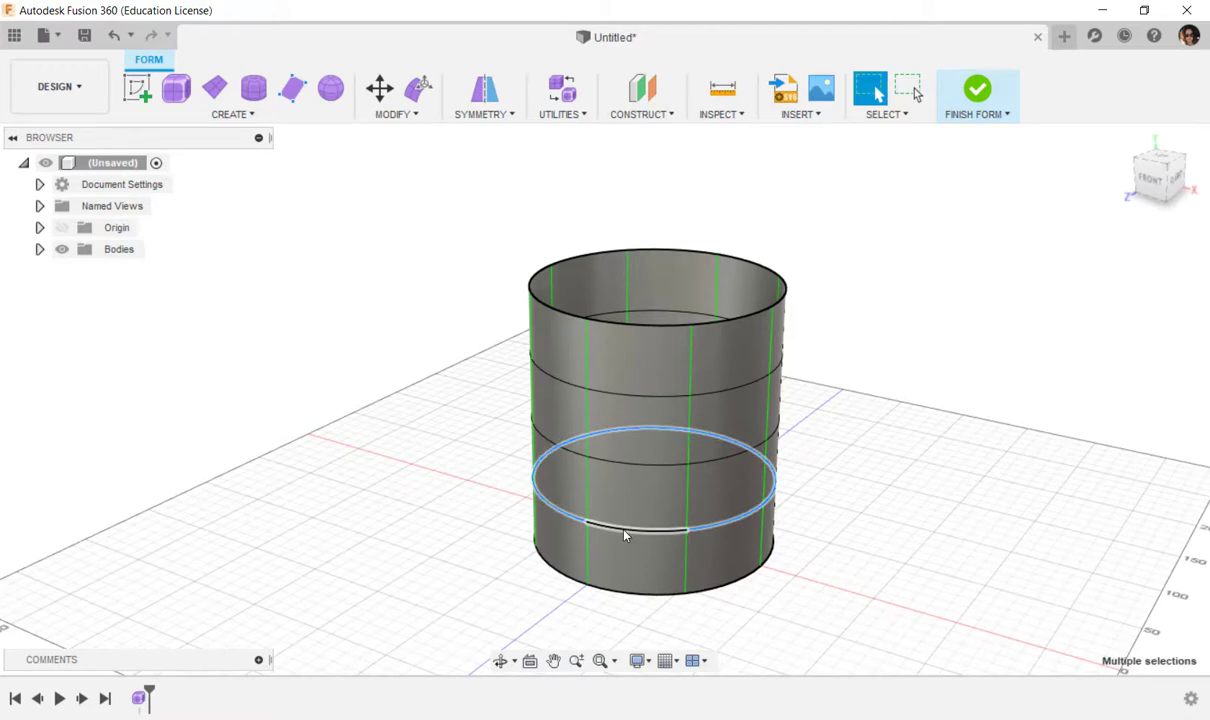
pyautogui.rightClick(624, 537)
pyautogui.click(690, 504)
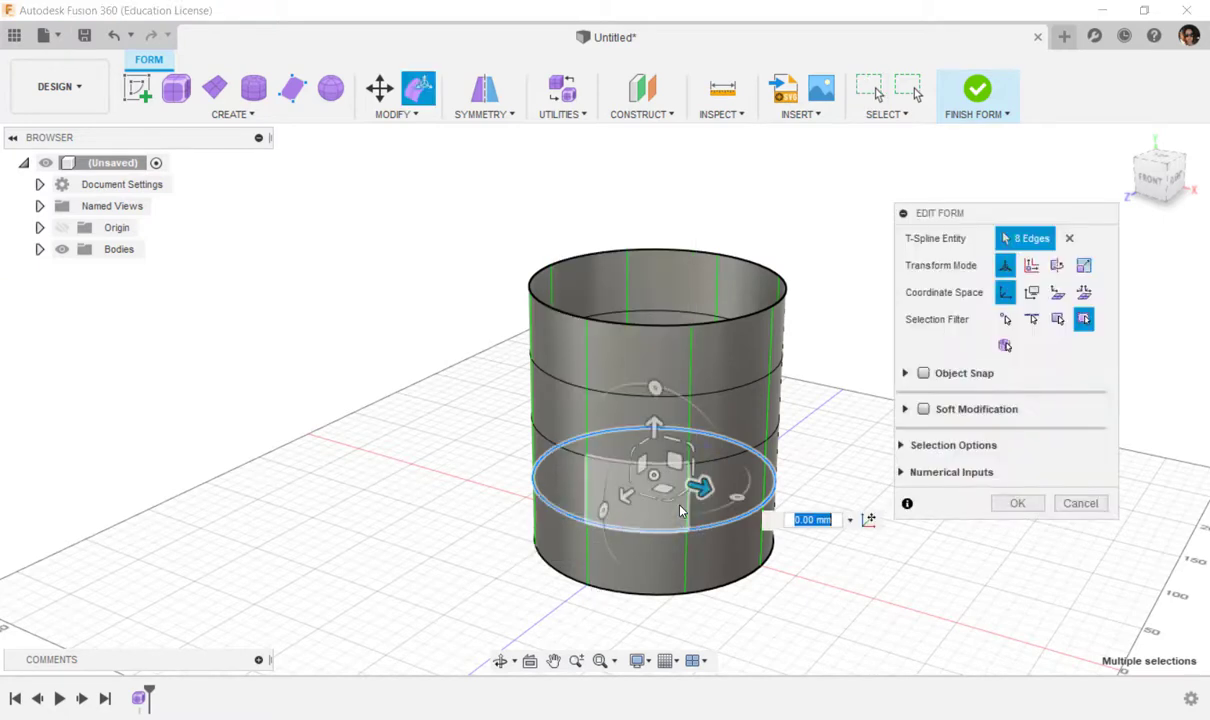
pyautogui.moveTo(622, 495); pyautogui.dragTo(573, 523)
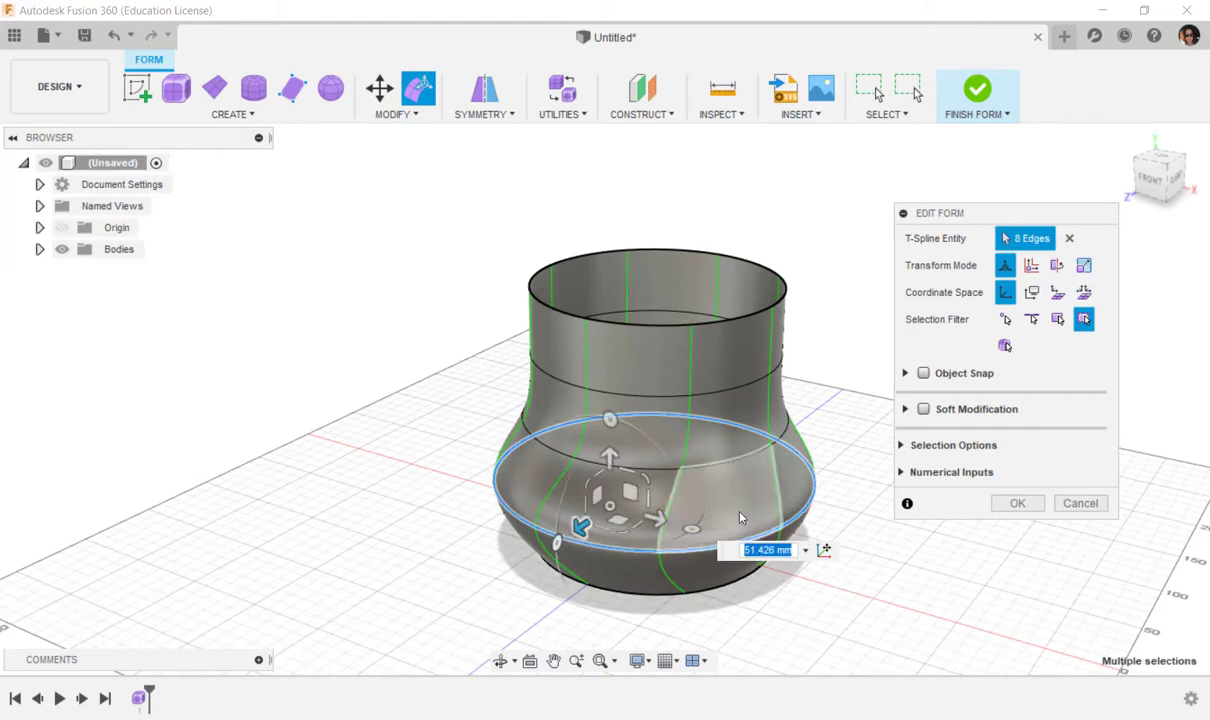
pyautogui.keyDown('shift'); pyautogui.moveTo(740, 517); pyautogui.dragTo(768, 503, button='middle'); pyautogui.keyUp('shift')
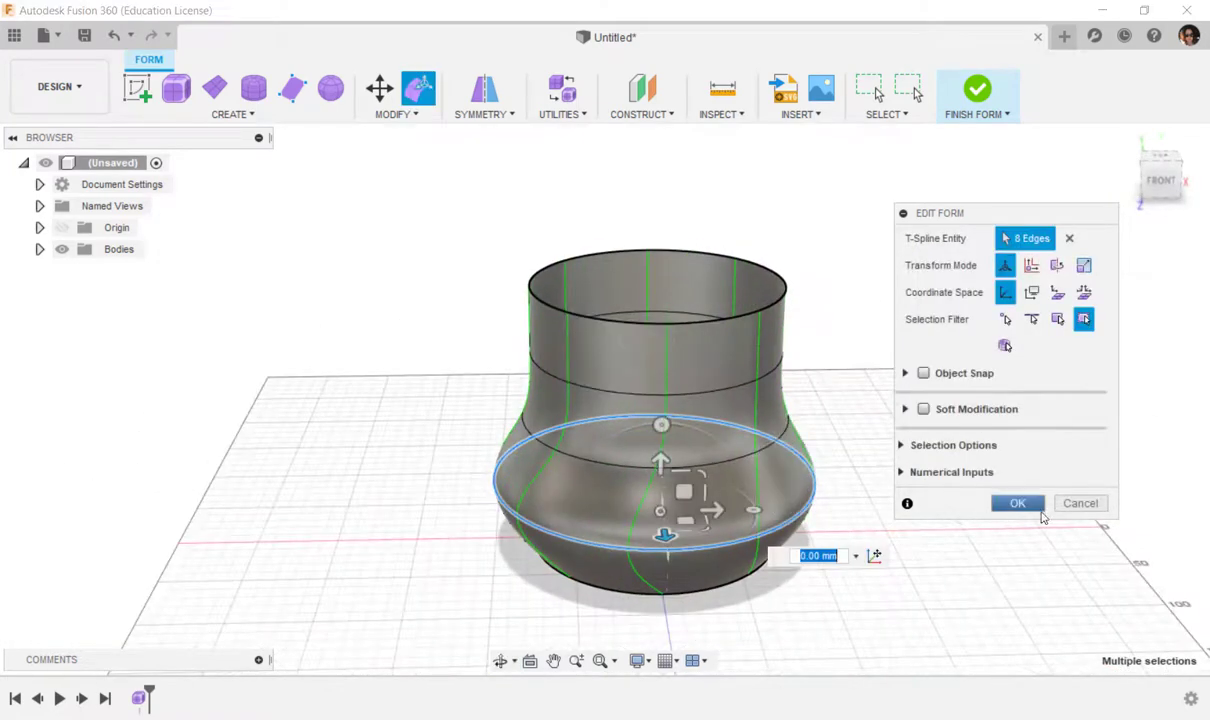
pyautogui.click(1022, 506)
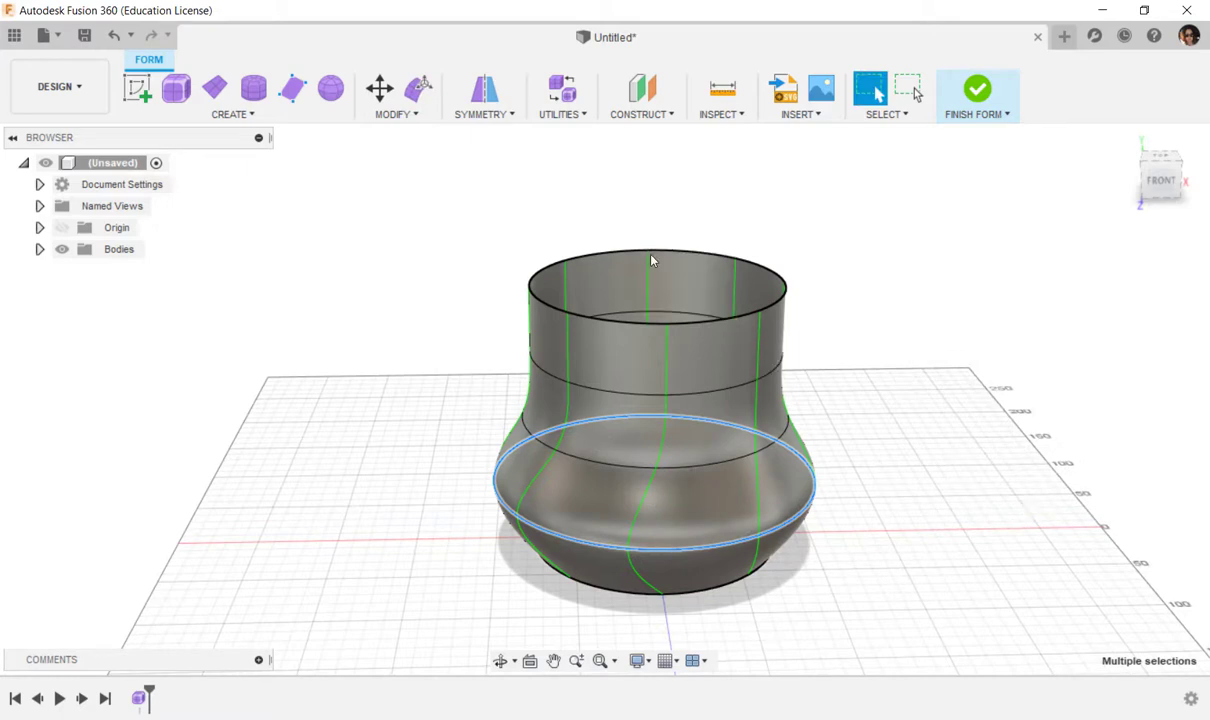
# - Raise the top rim edge loop upward about 85 mm to stretch the neck taller
pyautogui.doubleClick(635, 326)
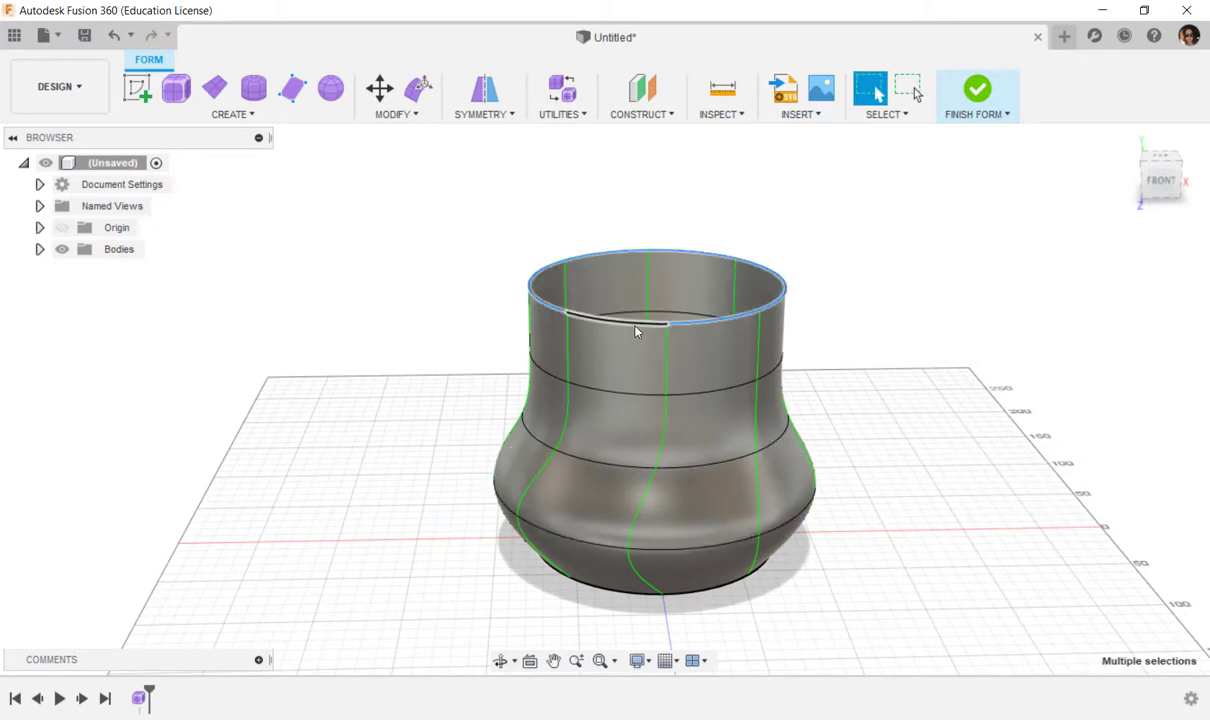
pyautogui.rightClick(635, 331)
pyautogui.click(697, 300)
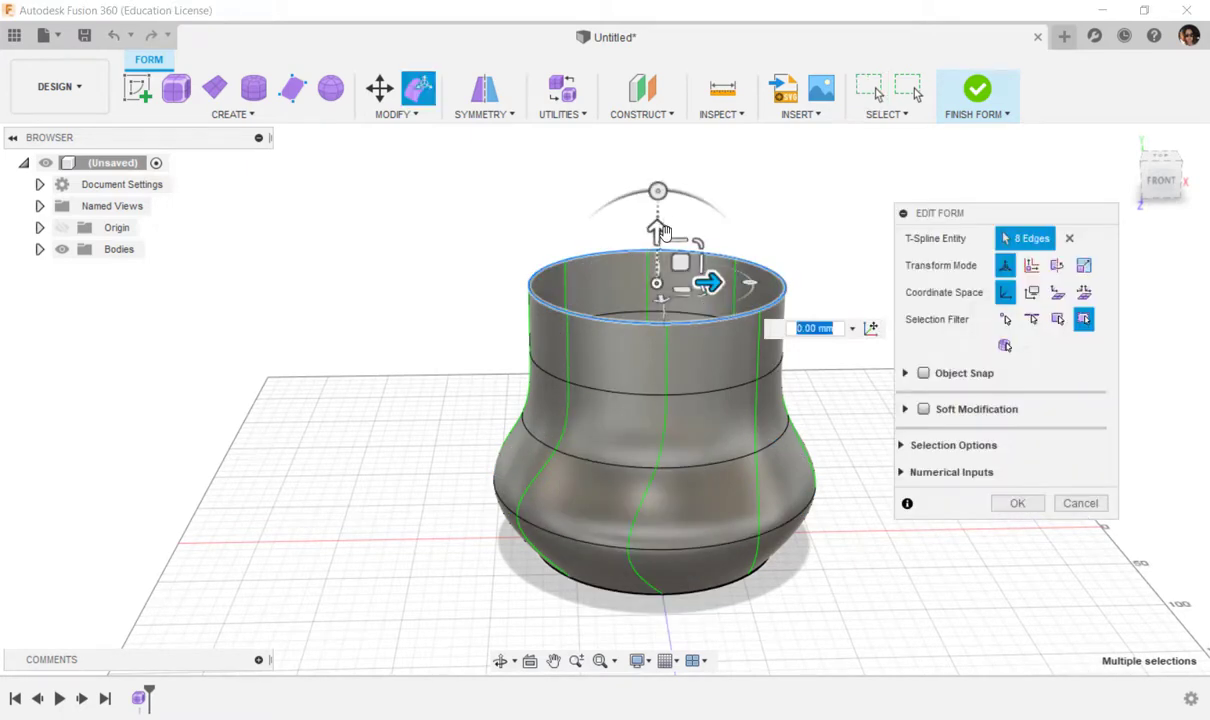
pyautogui.moveTo(656, 236); pyautogui.dragTo(658, 145)
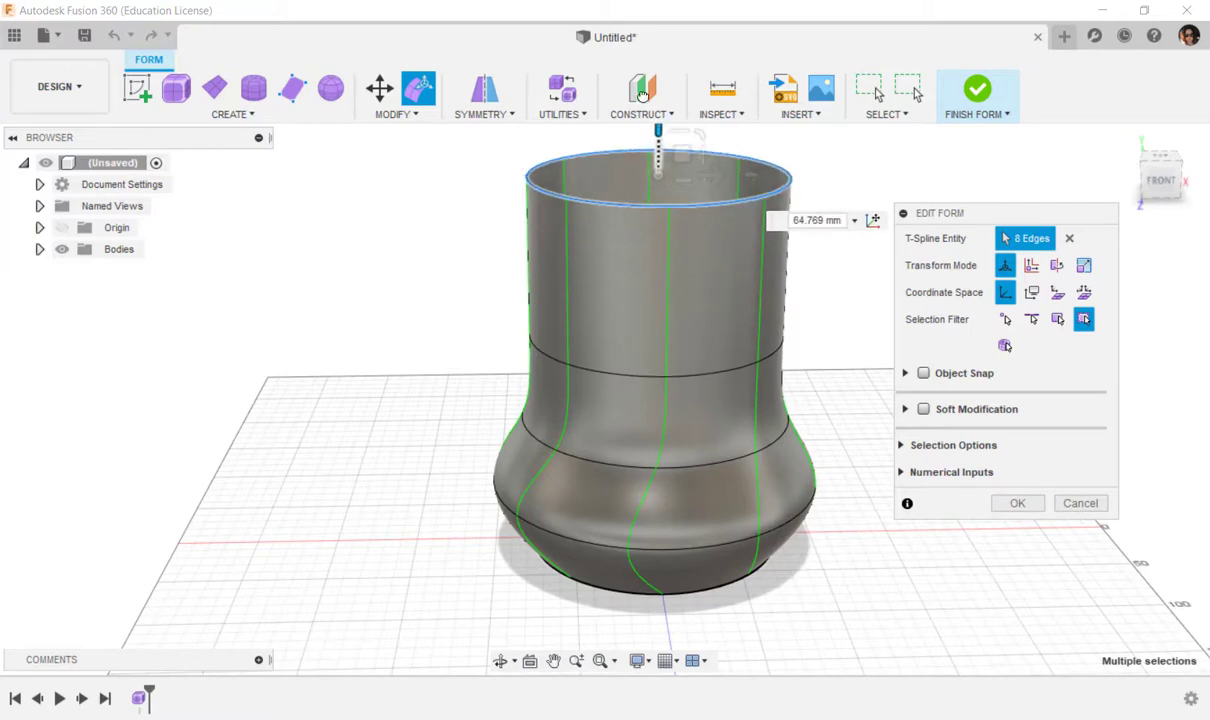
pyautogui.click(1022, 504)
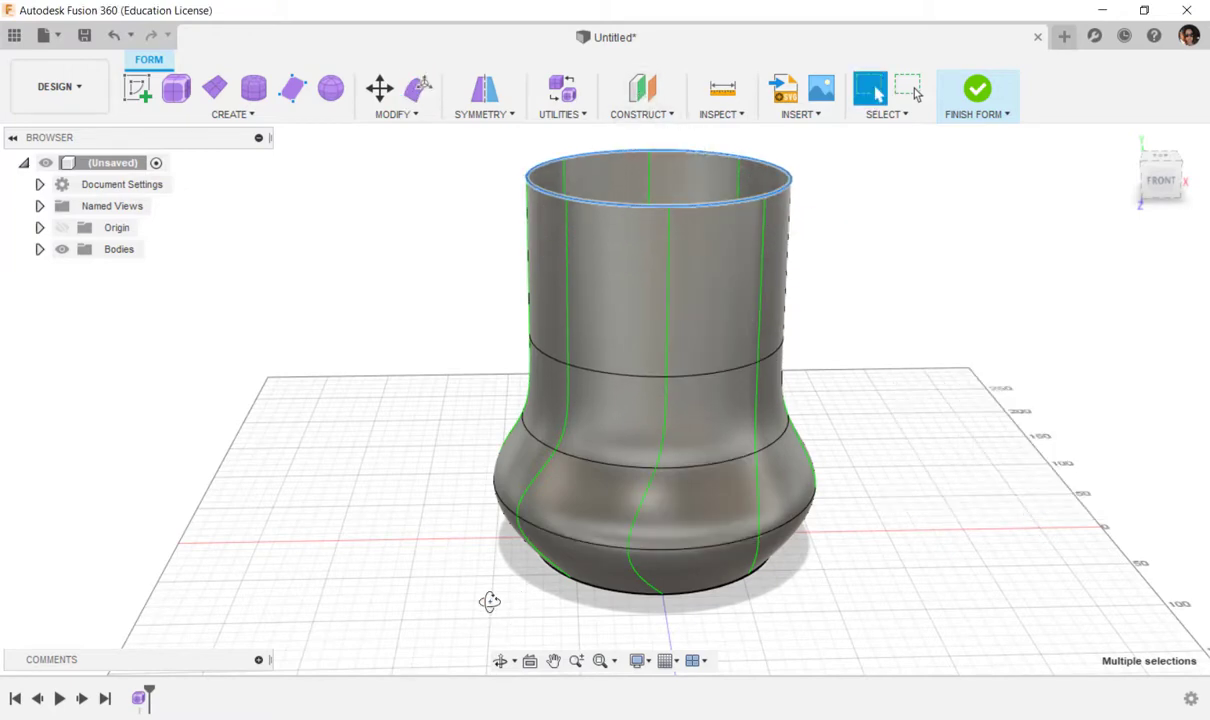
pyautogui.keyDown('shift'); pyautogui.moveTo(473, 589); pyautogui.dragTo(490, 500, button='middle'); pyautogui.keyUp('shift')
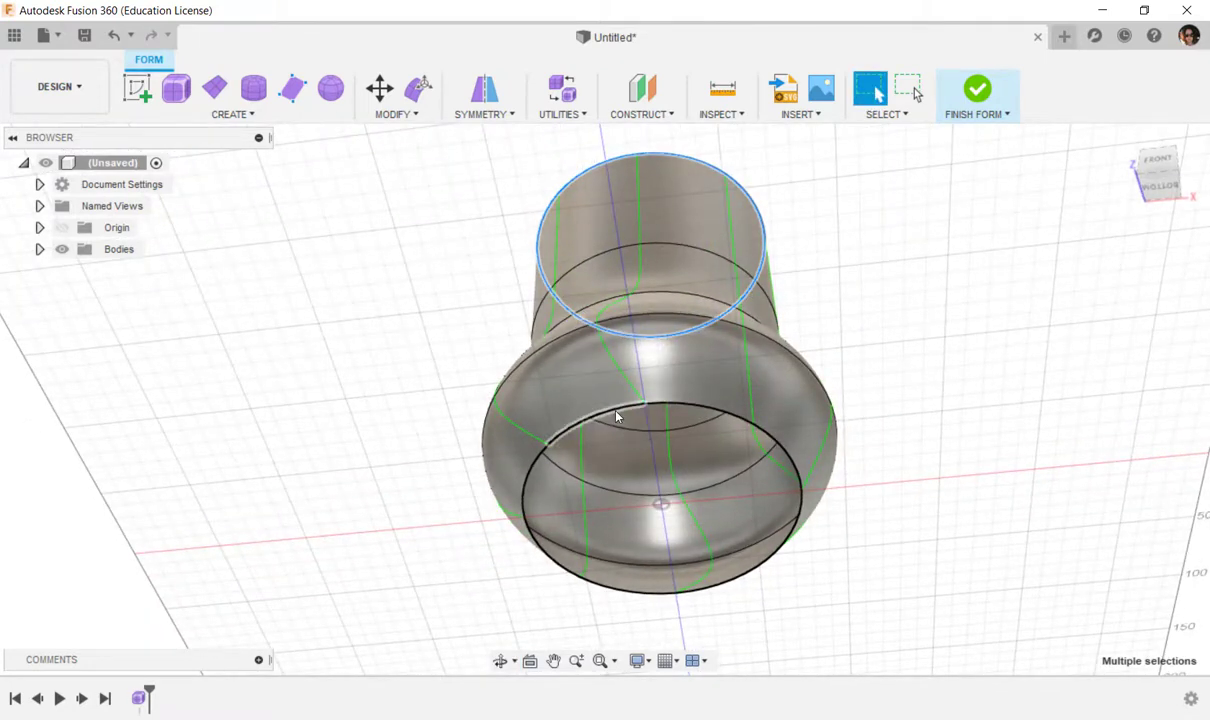
# - Fill the bottom opening's edge loop to close the vase's rounded base
pyautogui.doubleClick(616, 418)
pyautogui.rightClick(616, 416)
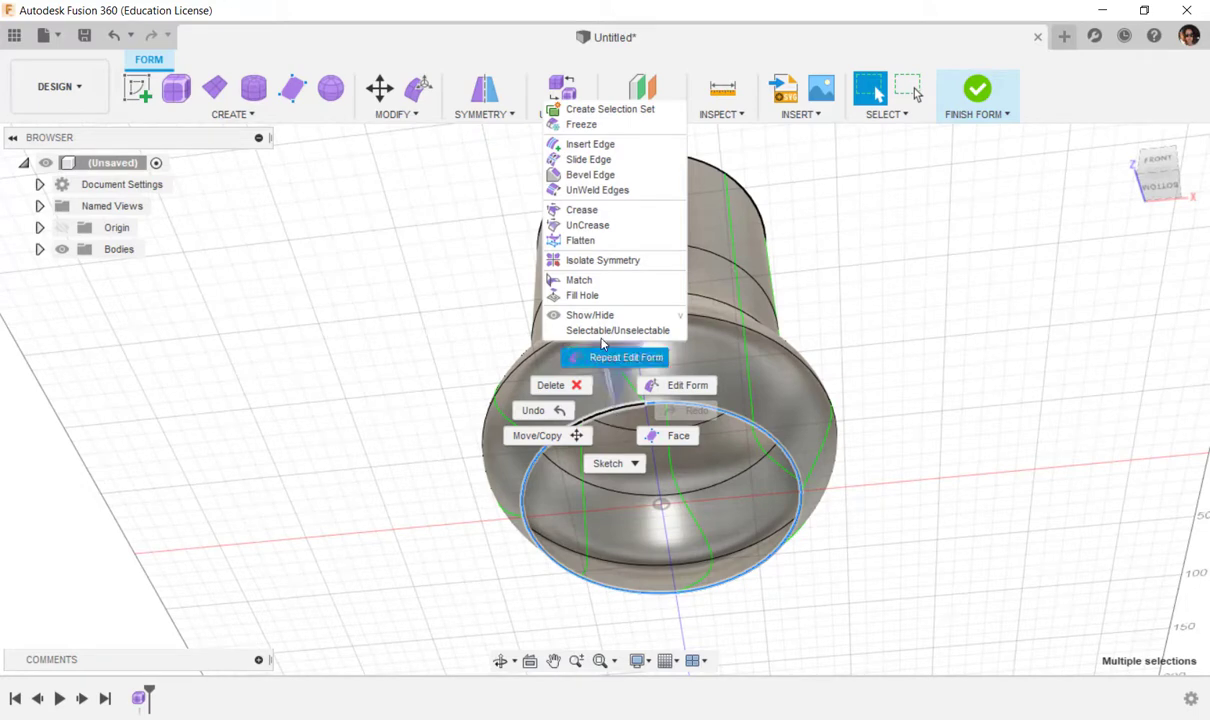
pyautogui.click(582, 296)
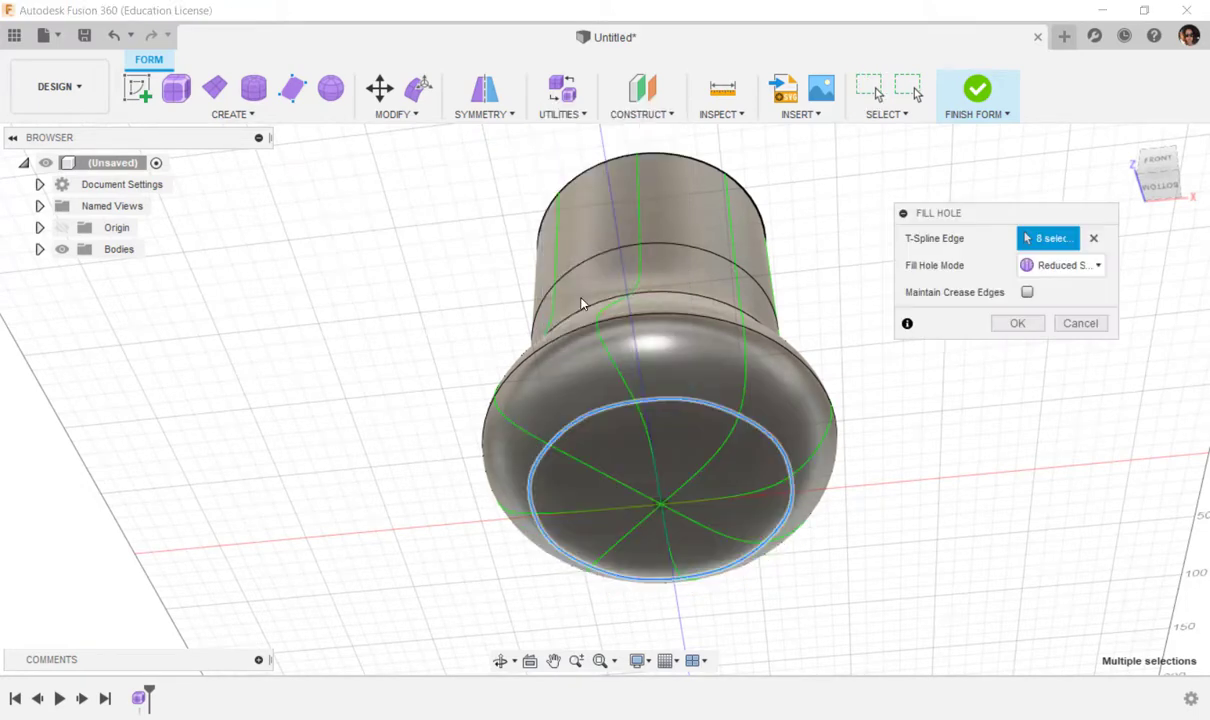
pyautogui.click(1018, 324)
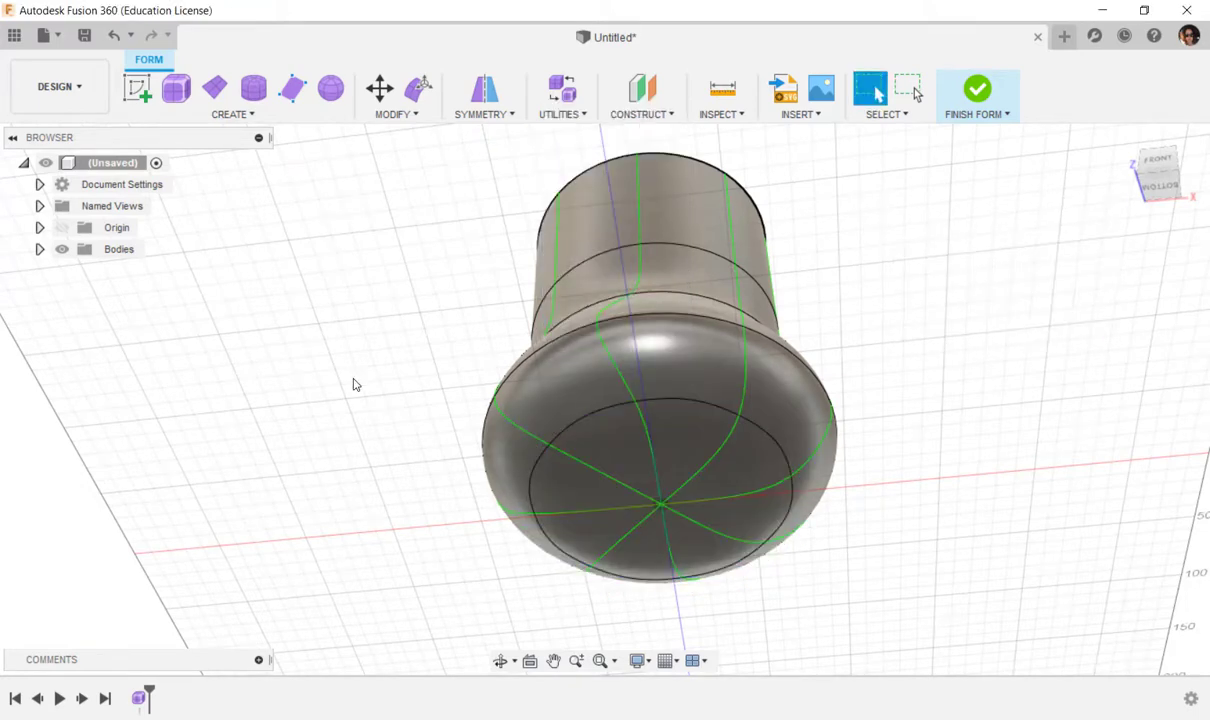
pyautogui.keyDown('shift'); pyautogui.moveTo(365, 395); pyautogui.dragTo(397, 516, button='middle'); pyautogui.keyUp('shift')
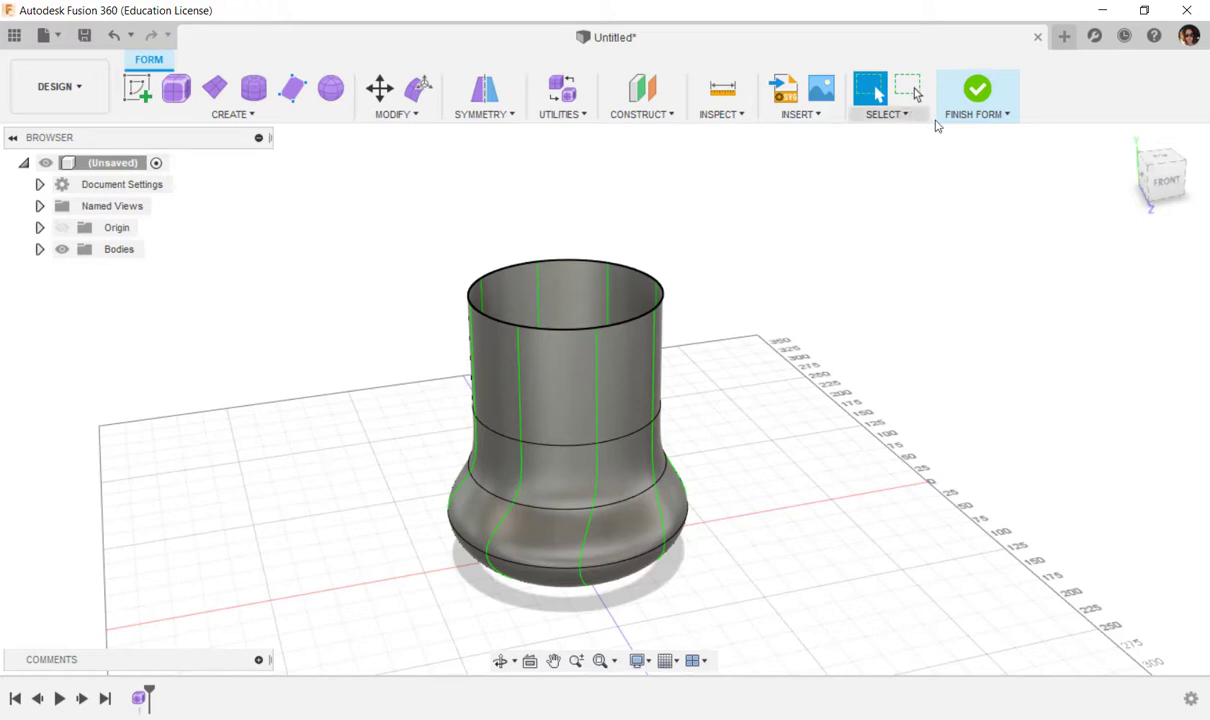
# - Finish the form so the vase becomes Body1, then open the TOOLS add-ins menu
pyautogui.click(978, 95)
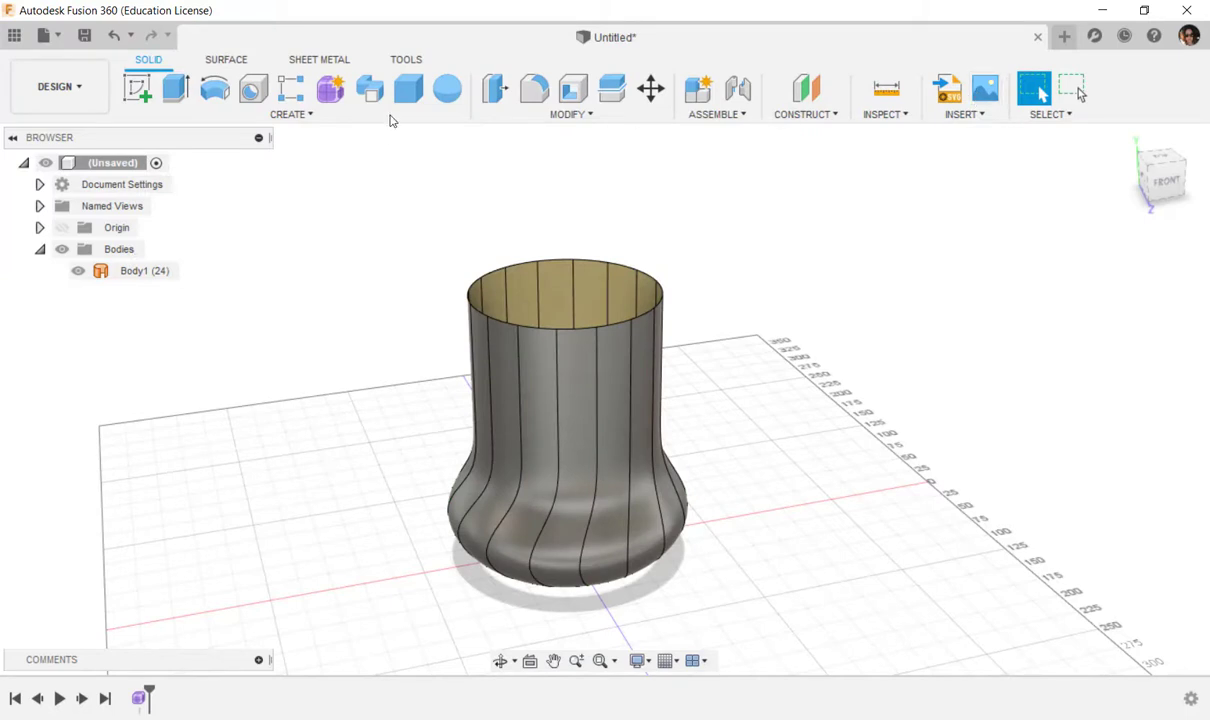
pyautogui.click(408, 60)
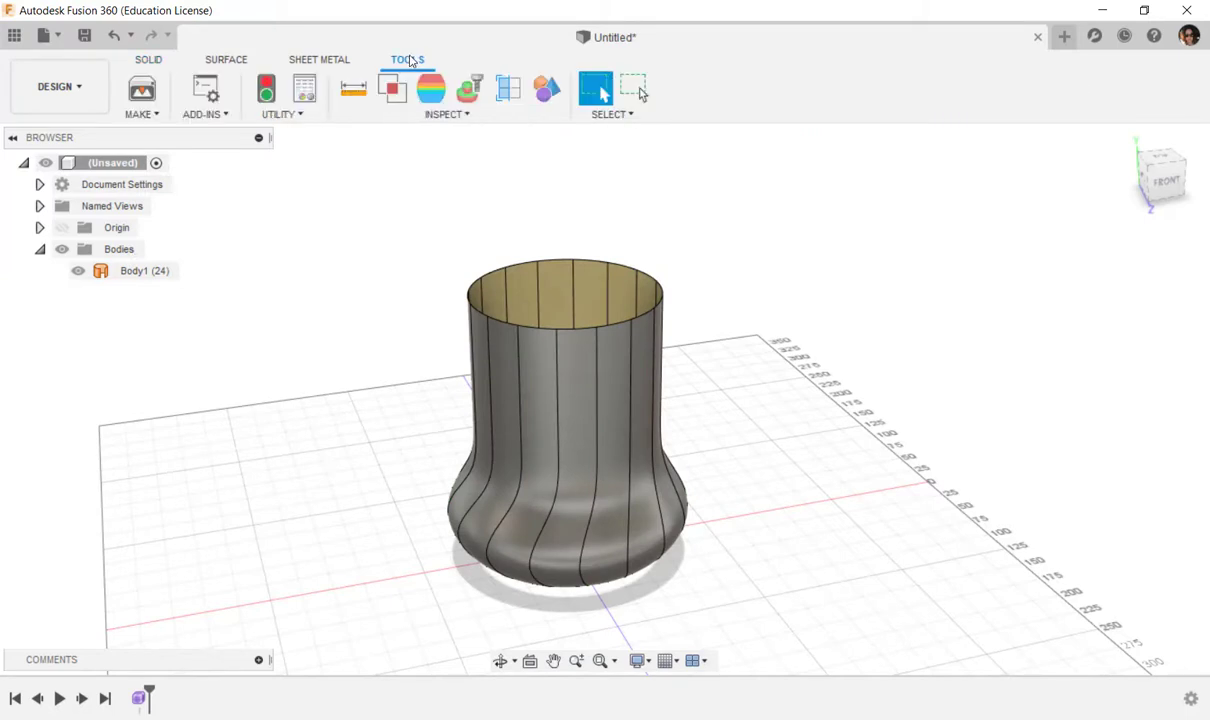
pyautogui.click(226, 116)
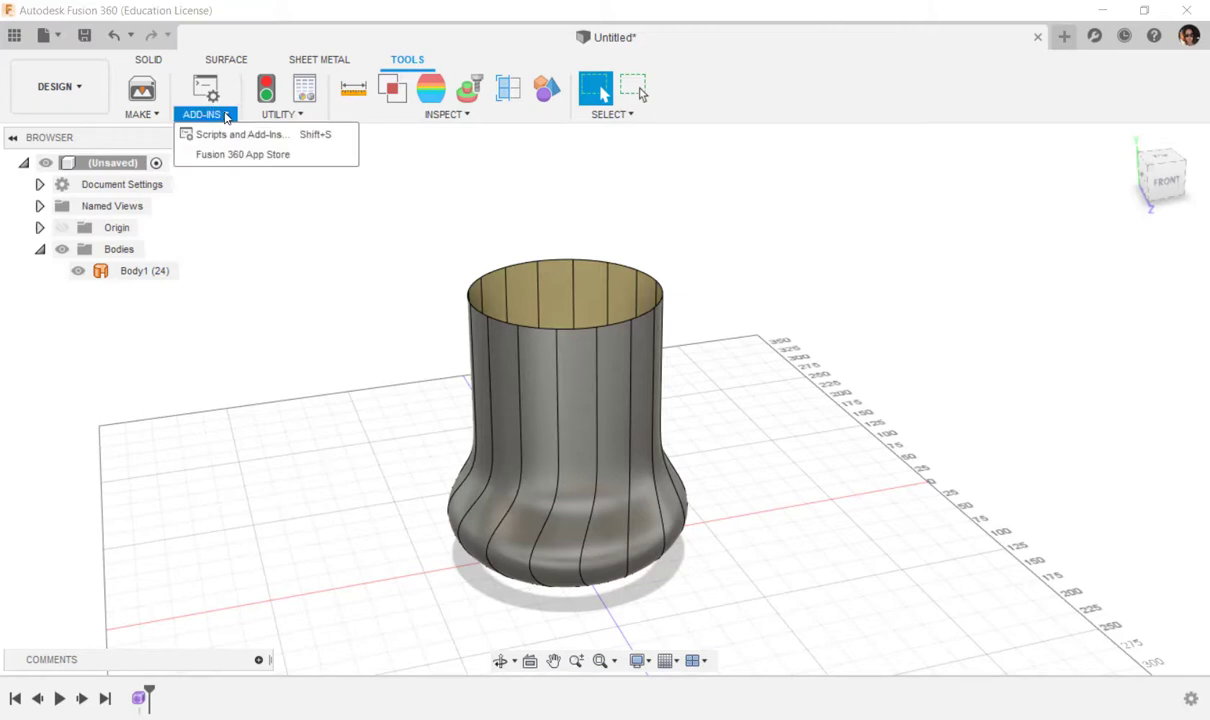
# - Search the App Store for 'voron' and download the free Voronoi Sketch Generator installer
pyautogui.click(228, 157)
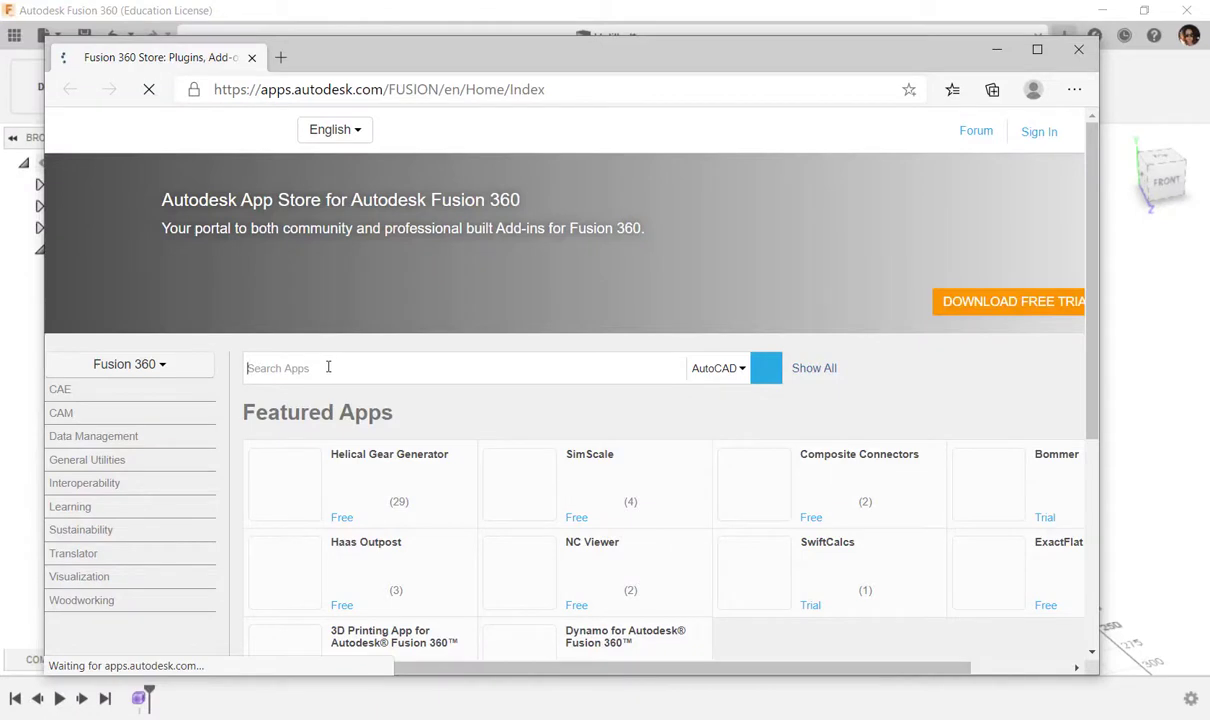
pyautogui.write('voronoi')
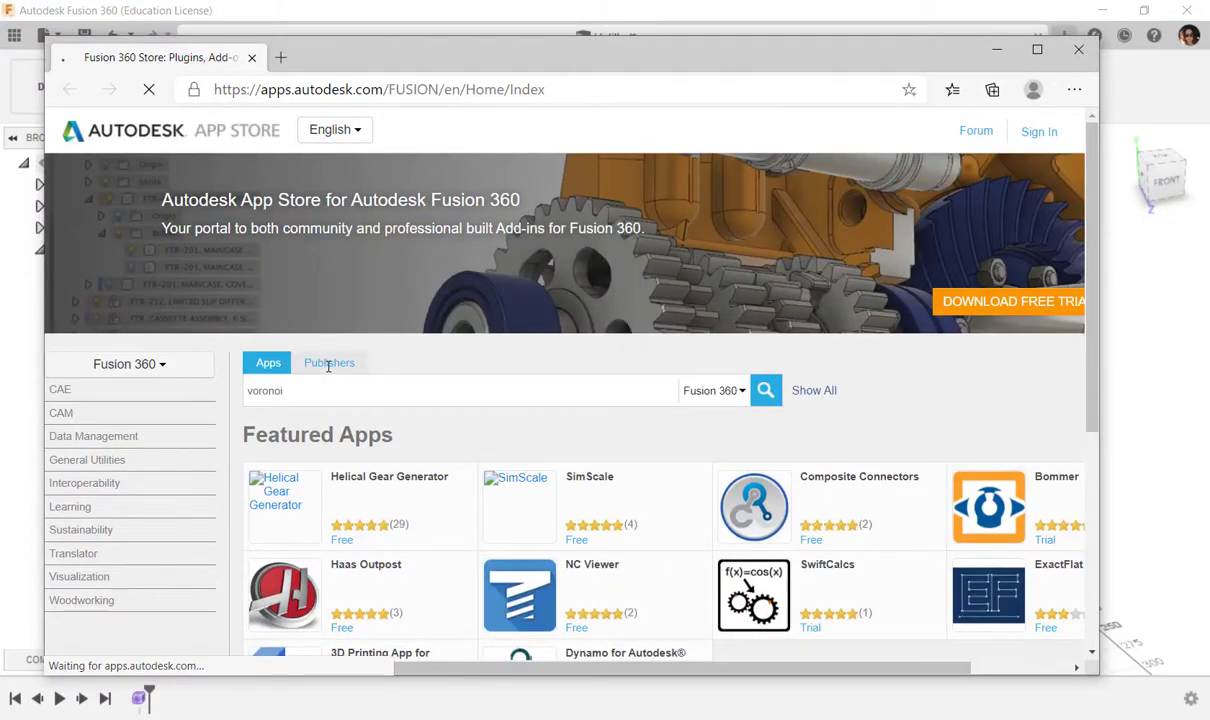
pyautogui.press('Return')
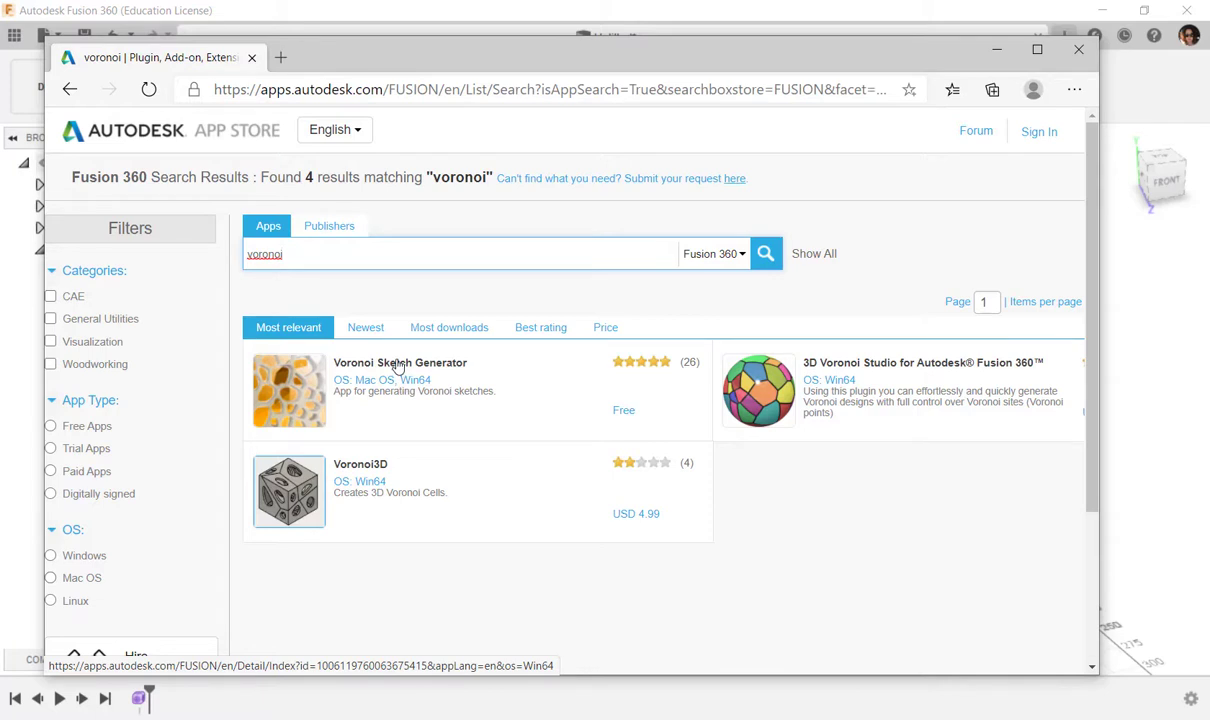
pyautogui.click(397, 366)
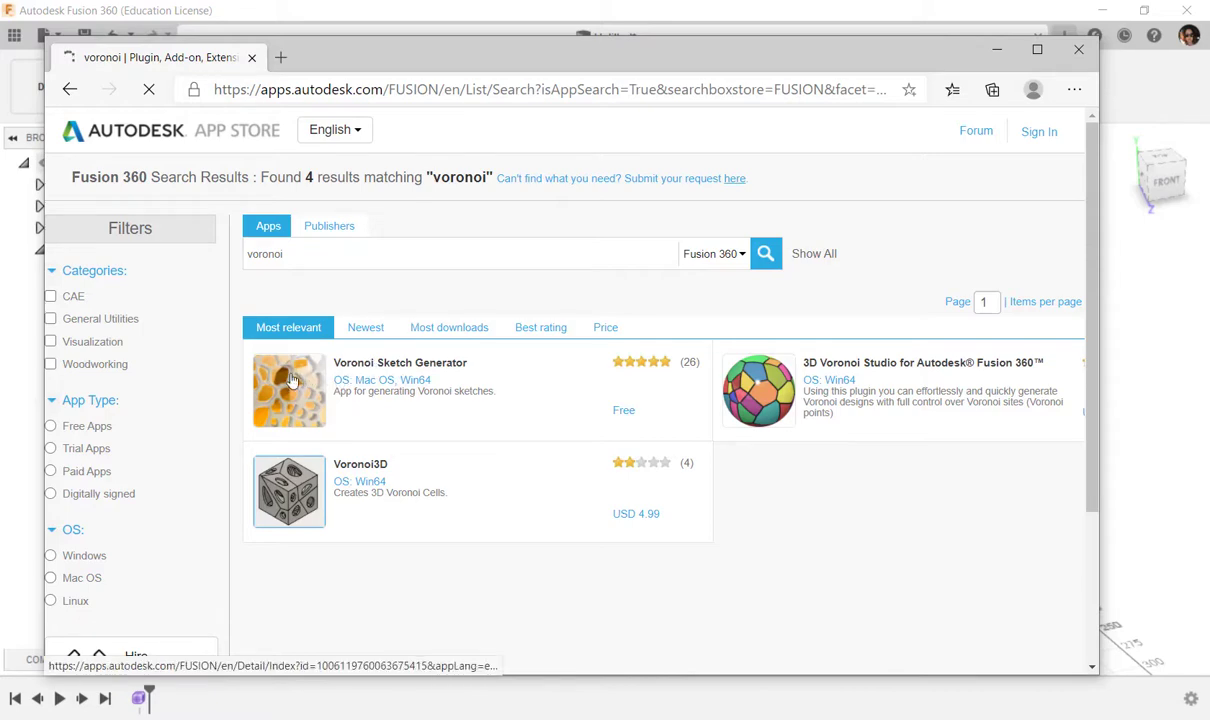
pyautogui.moveTo(1105, 304); pyautogui.dragTo(1168, 304)
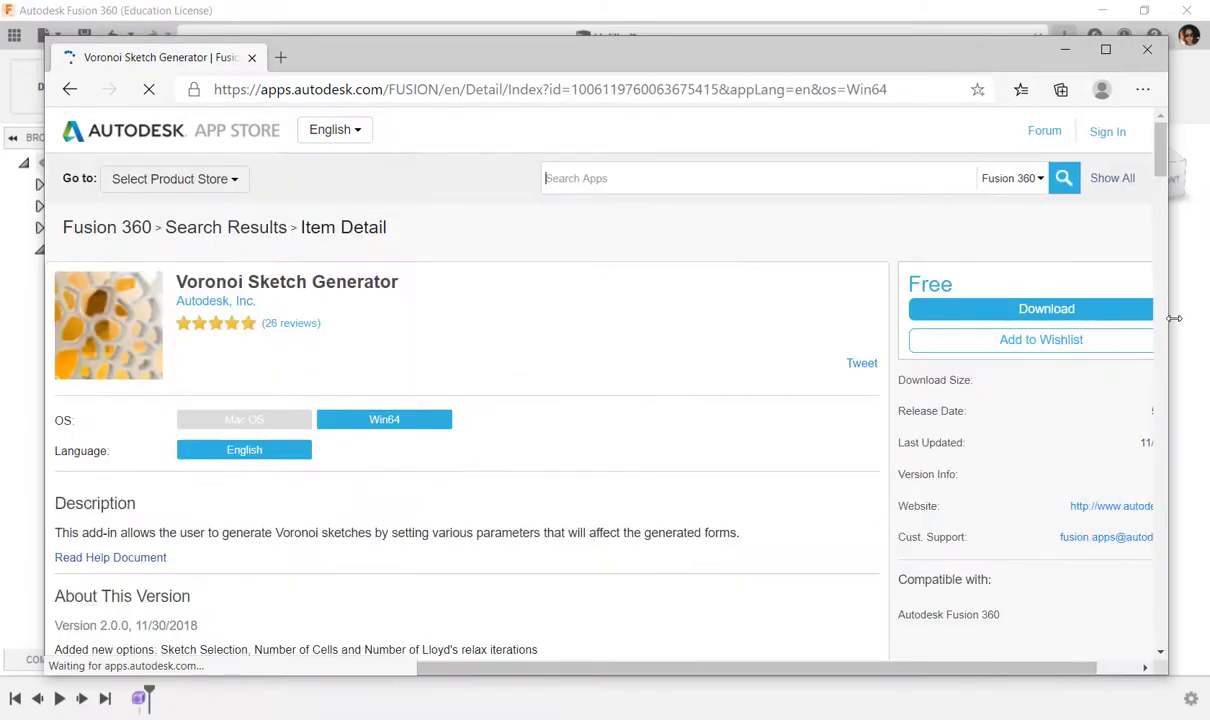
pyautogui.click(1064, 312)
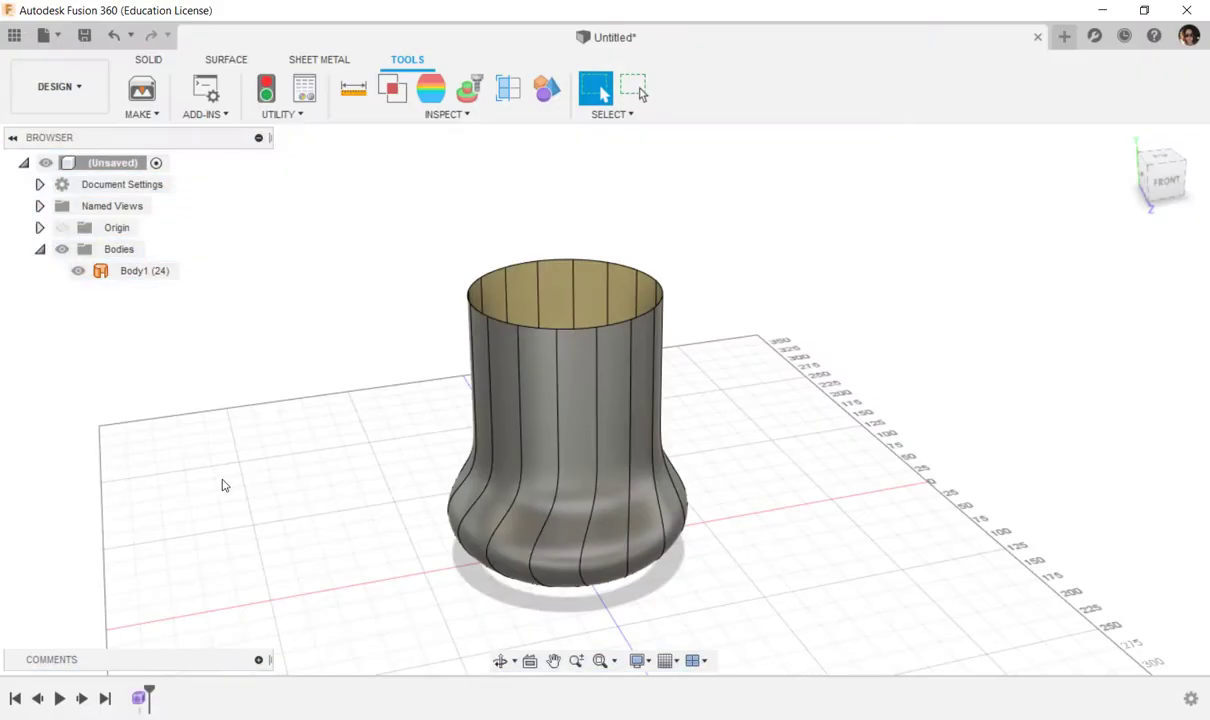
# - Run Voronoi Sketch Generator from SOLID > CREATE with 16 cells over a 150 mm square
pyautogui.click(149, 60)
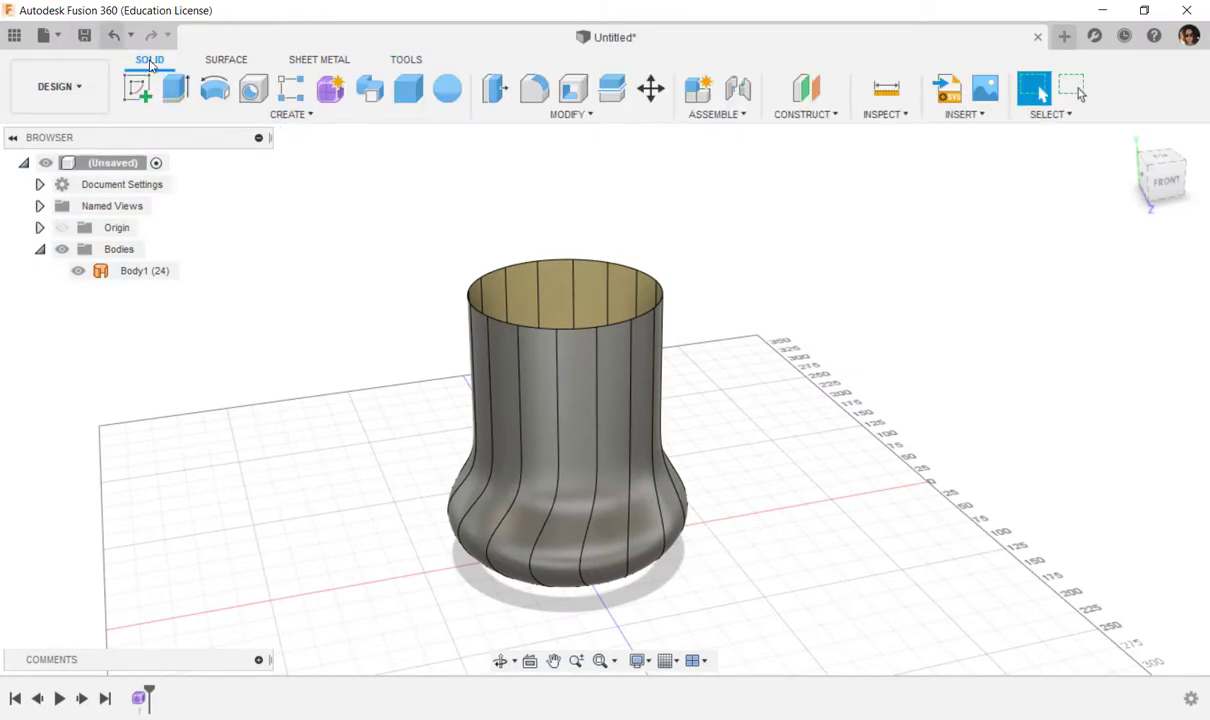
pyautogui.click(309, 115)
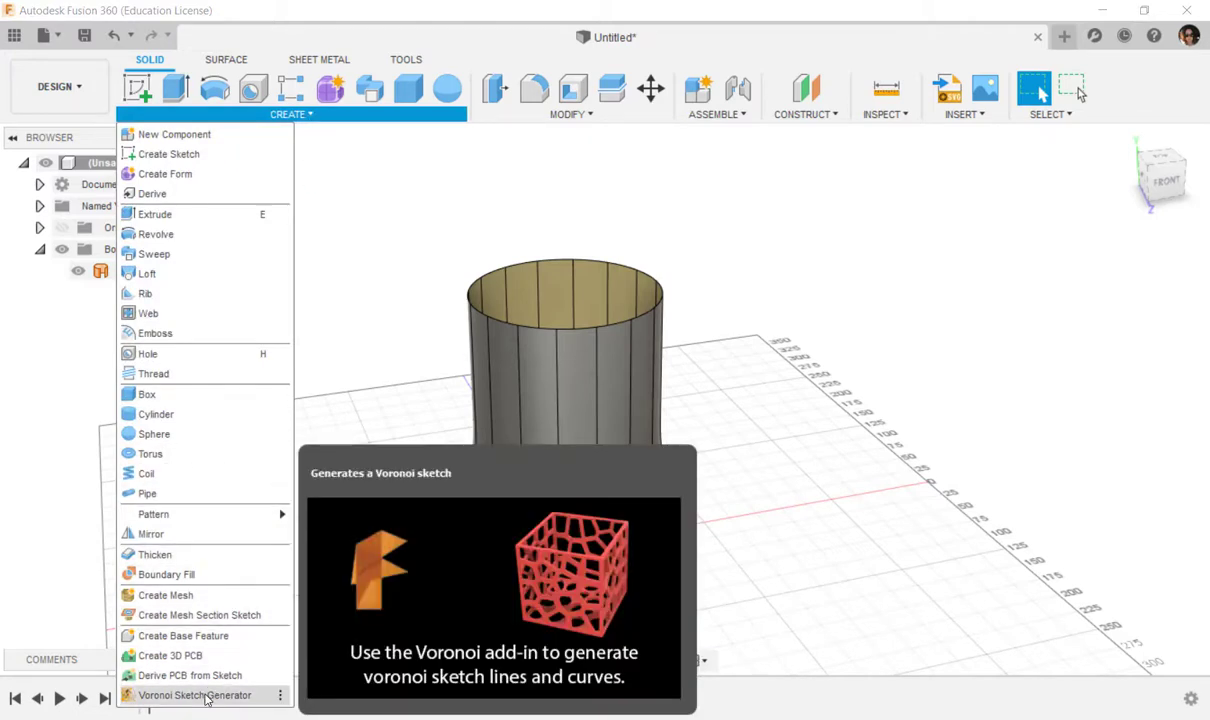
pyautogui.click(195, 695)
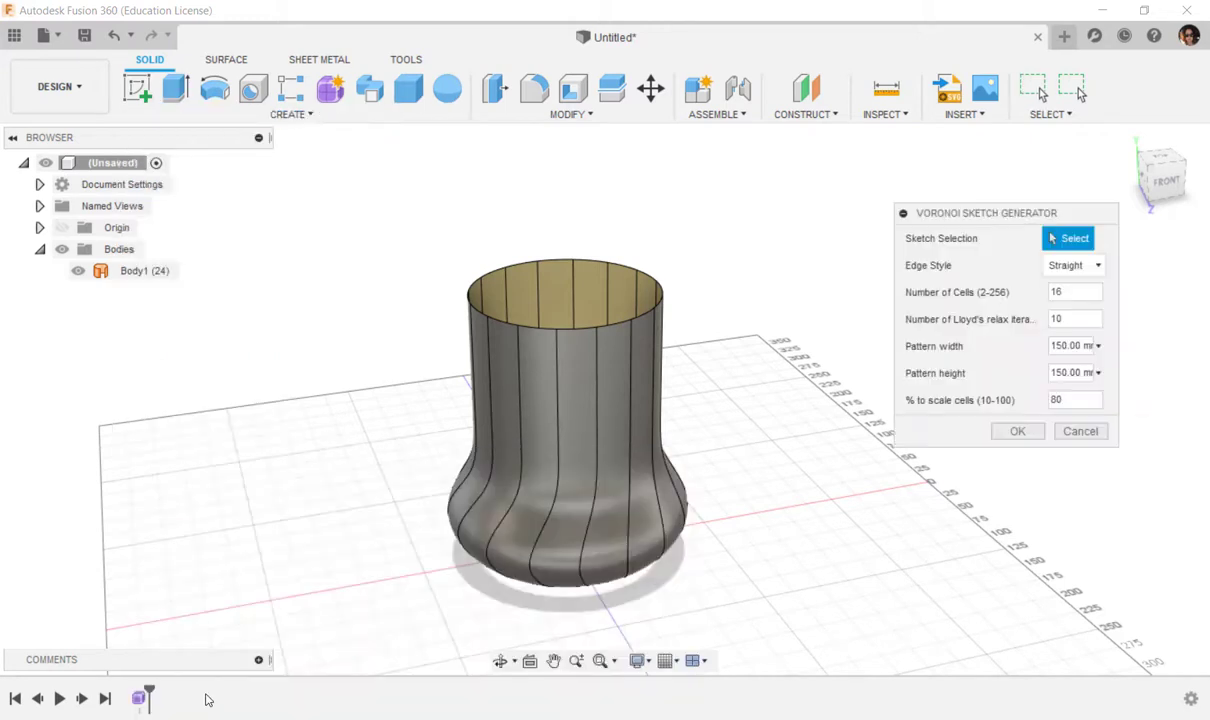
pyautogui.moveTo(968, 214); pyautogui.dragTo(829, 246)
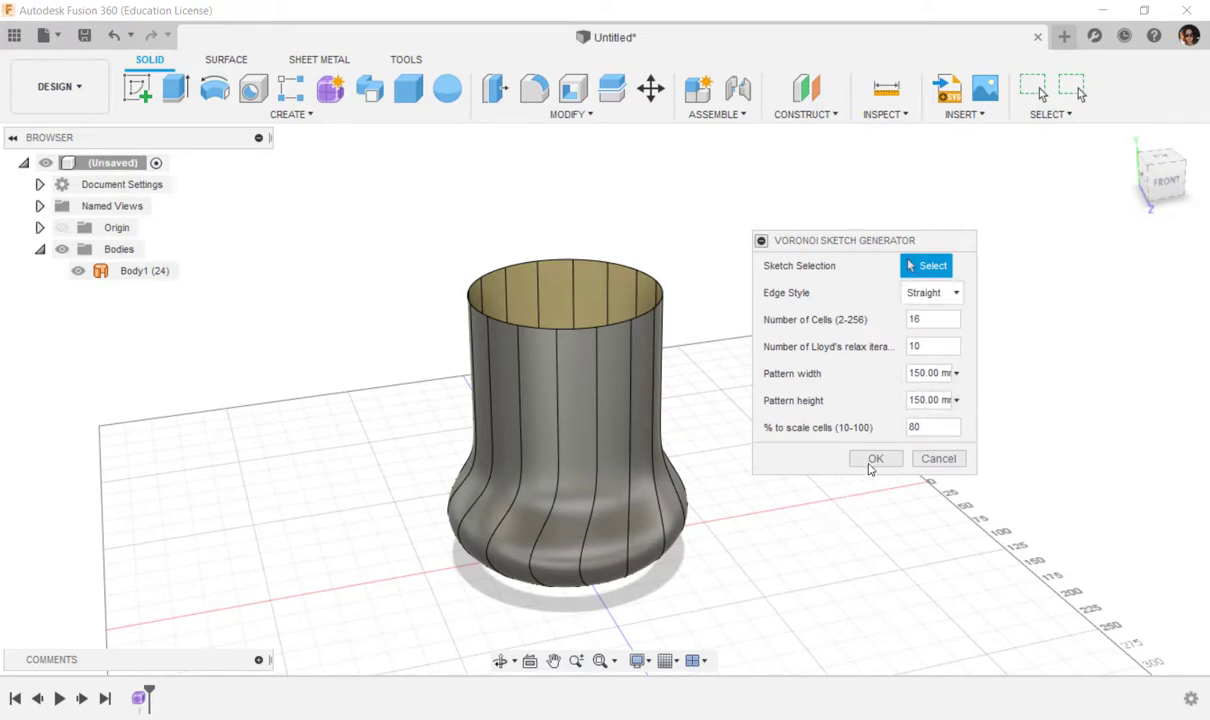
pyautogui.click(873, 461)
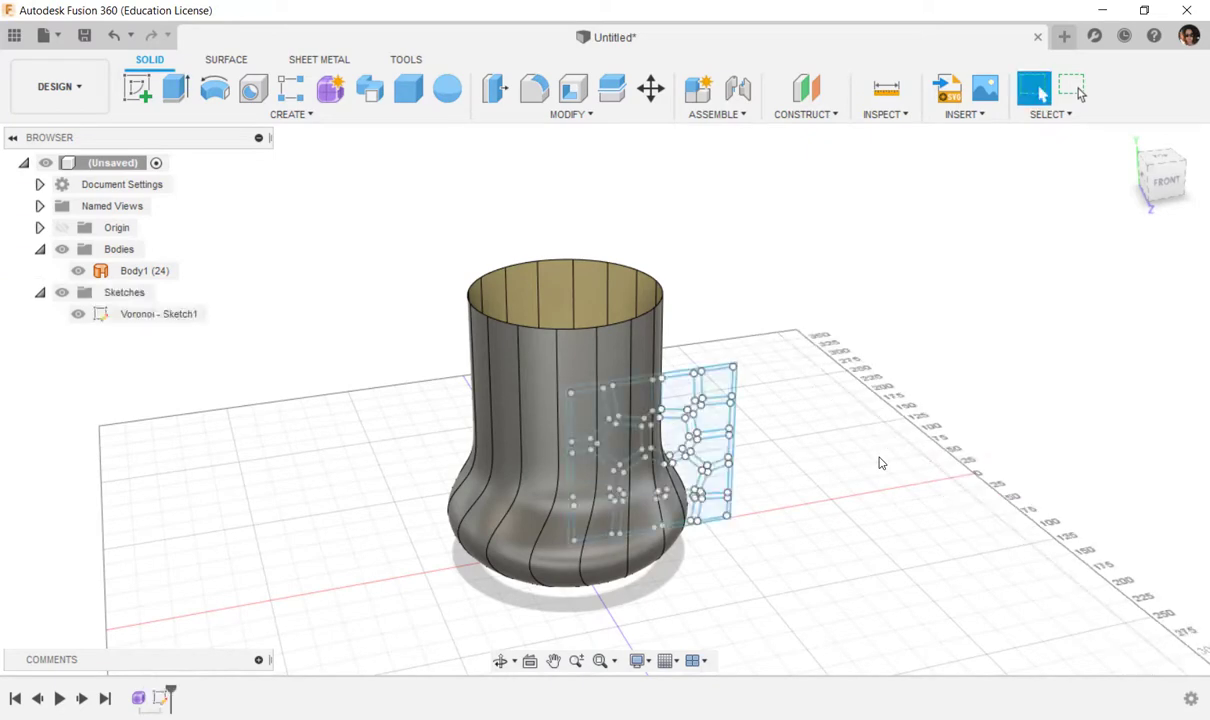
pyautogui.keyDown('shift'); pyautogui.moveTo(799, 508); pyautogui.dragTo(757, 485, button='middle'); pyautogui.keyUp('shift')
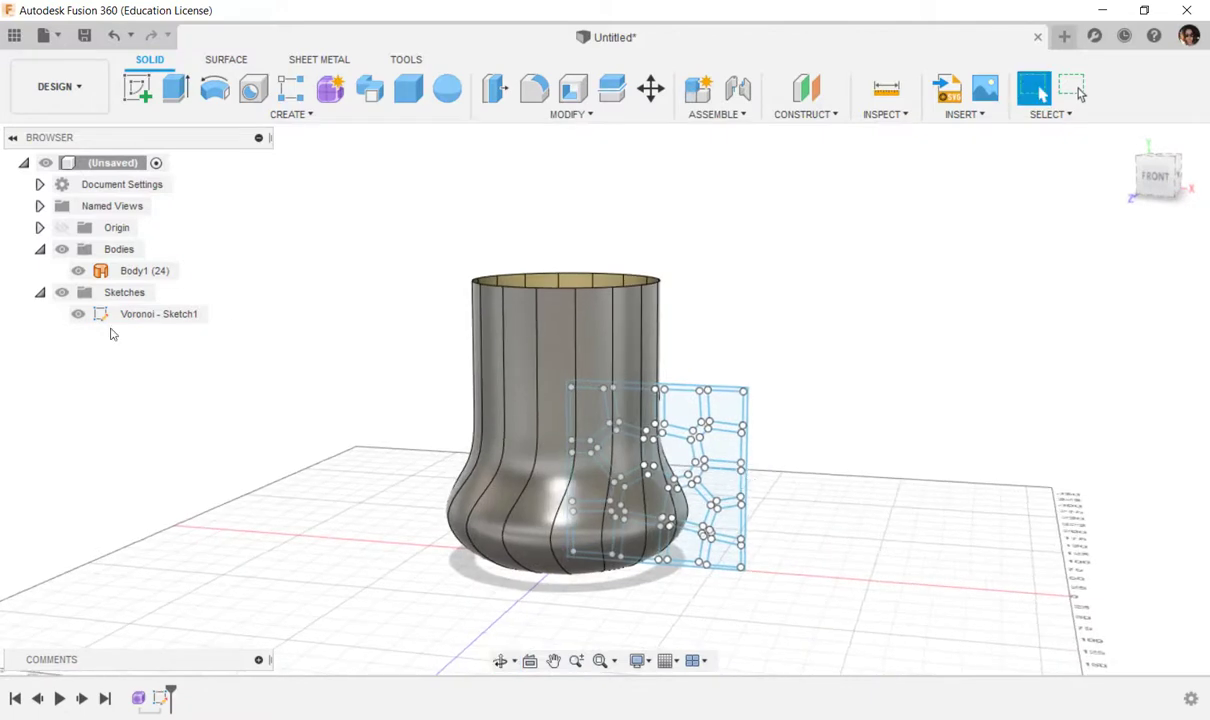
# - Move Body1 80.372 mm sideways so the vase sits over the Voronoi sketch
pyautogui.click(163, 314)
pyautogui.rightClick(163, 316)
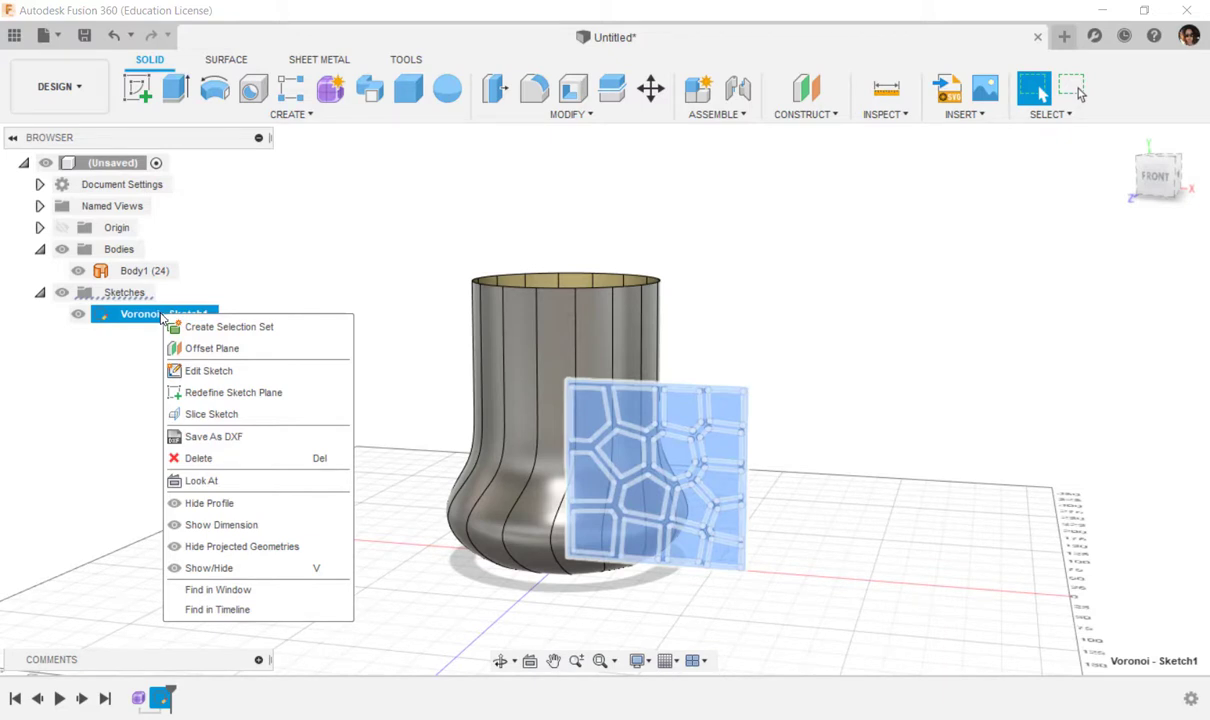
pyautogui.click(261, 241)
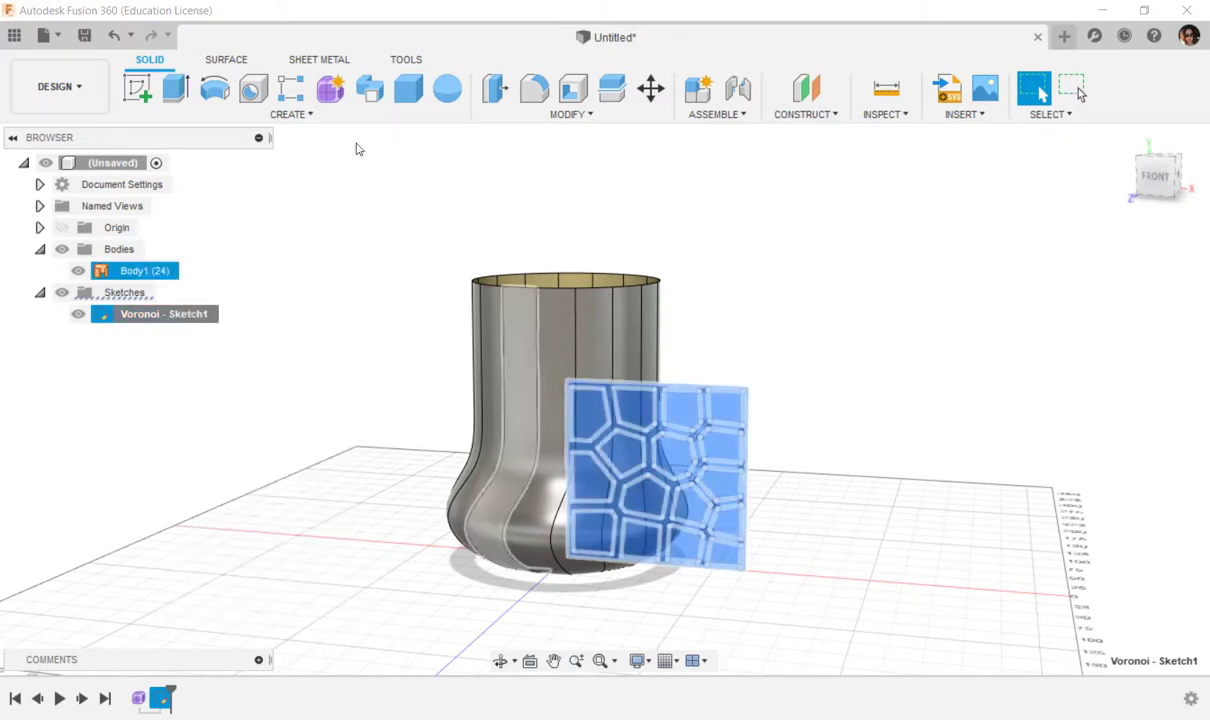
pyautogui.click(588, 116)
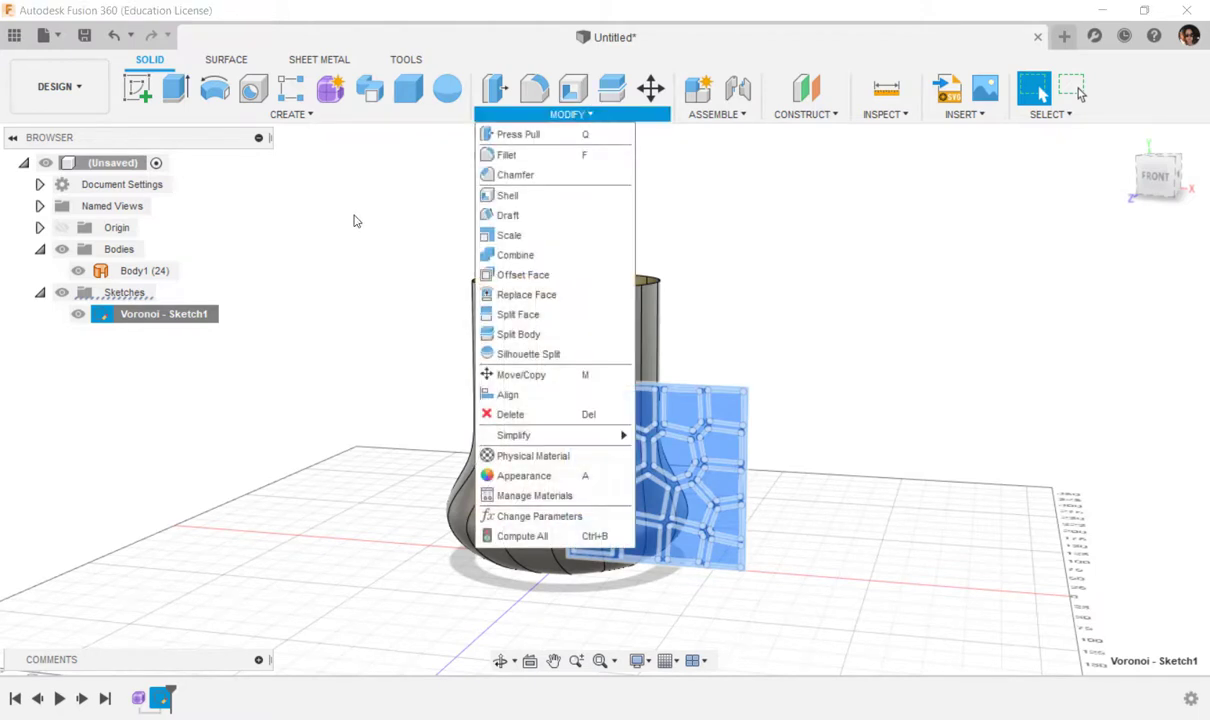
pyautogui.click(521, 374)
pyautogui.click(565, 395)
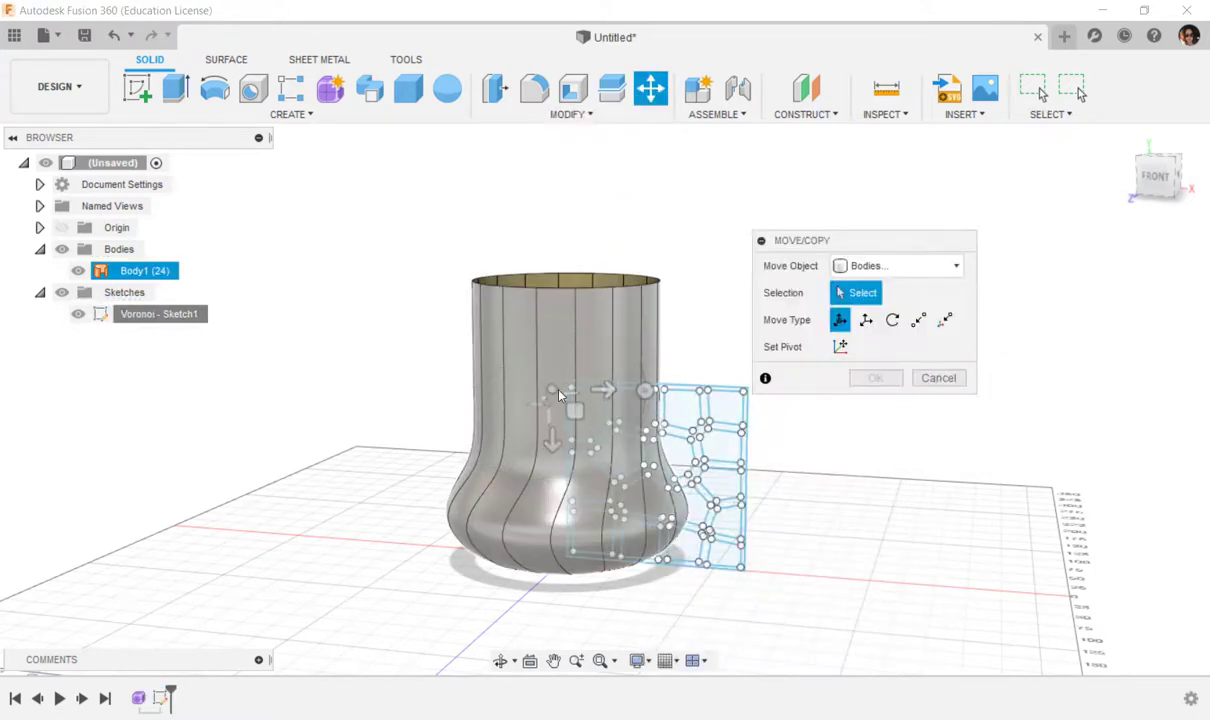
pyautogui.click(565, 406)
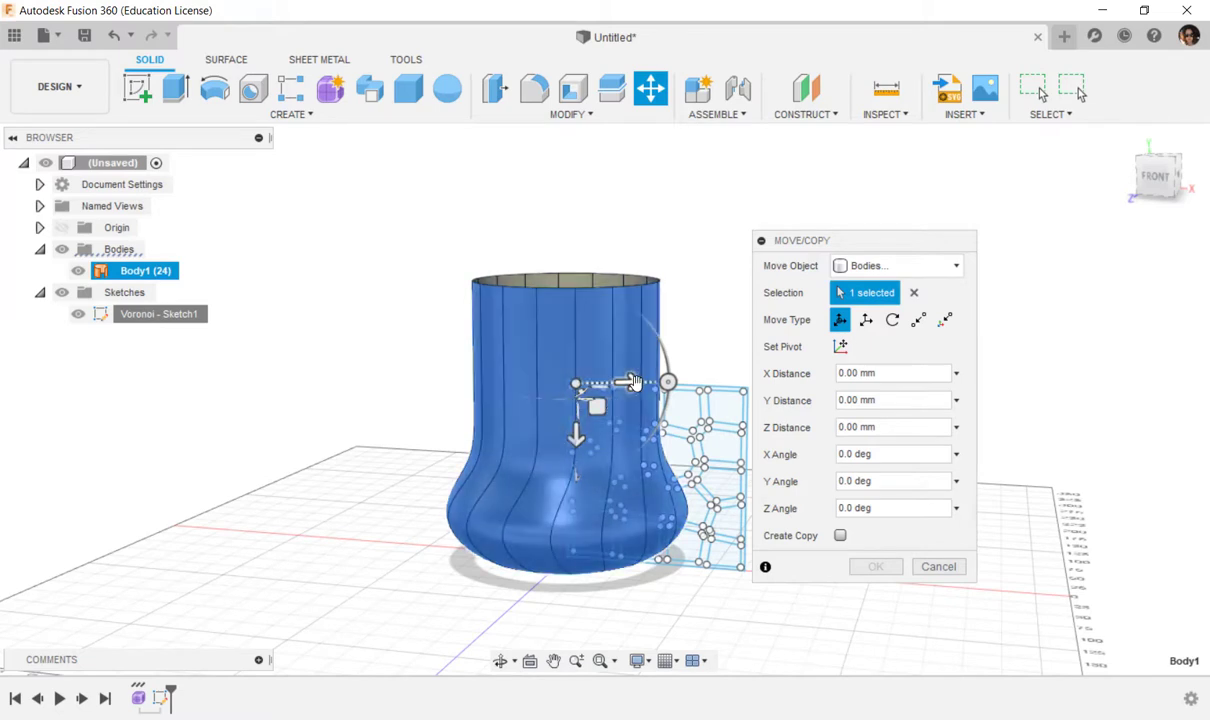
pyautogui.moveTo(632, 383); pyautogui.dragTo(735, 381)
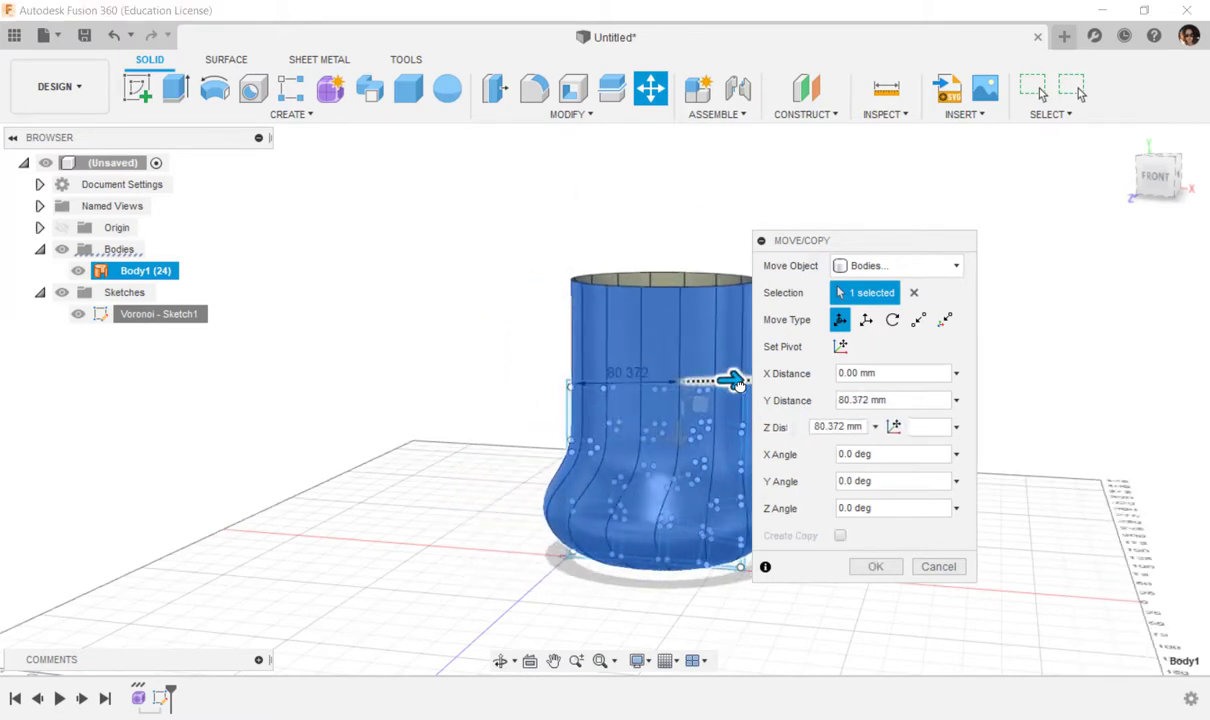
pyautogui.click(876, 567)
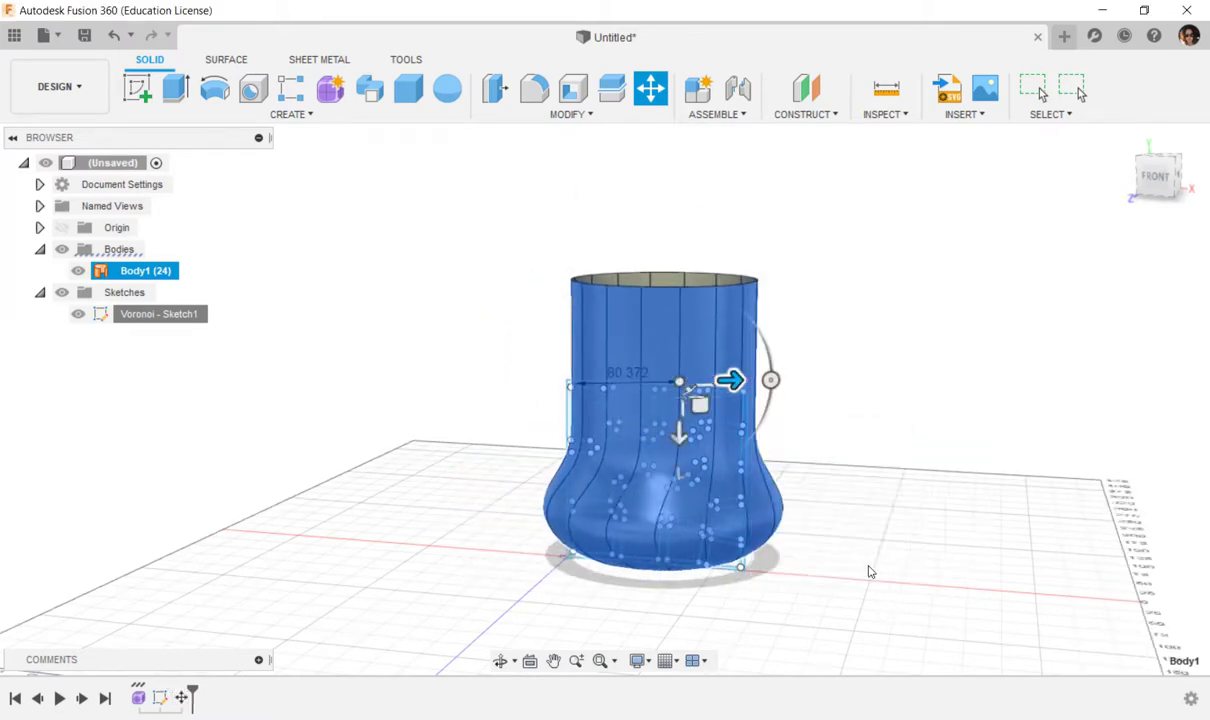
pyautogui.keyDown('shift'); pyautogui.moveTo(503, 491); pyautogui.dragTo(489, 518, button='middle'); pyautogui.keyUp('shift')
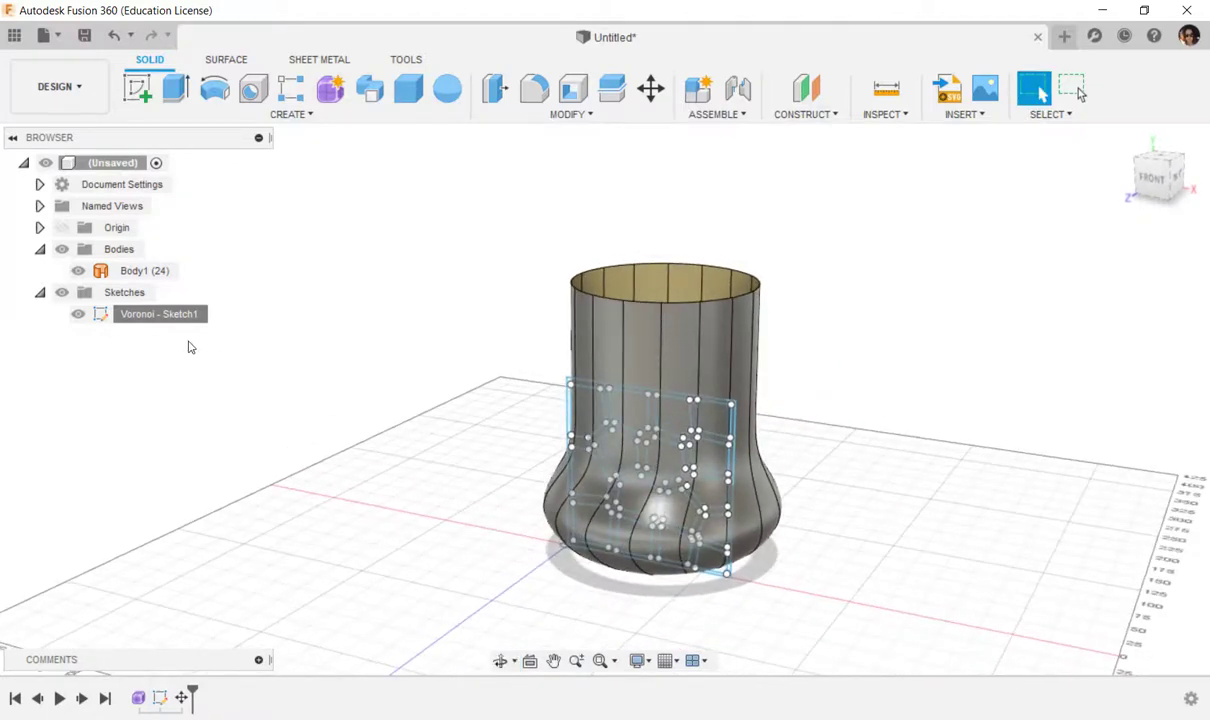
# - Hide Body1 to expose the Voronoi sketch and clear the selection
pyautogui.click(118, 274)
pyautogui.rightClick(119, 277)
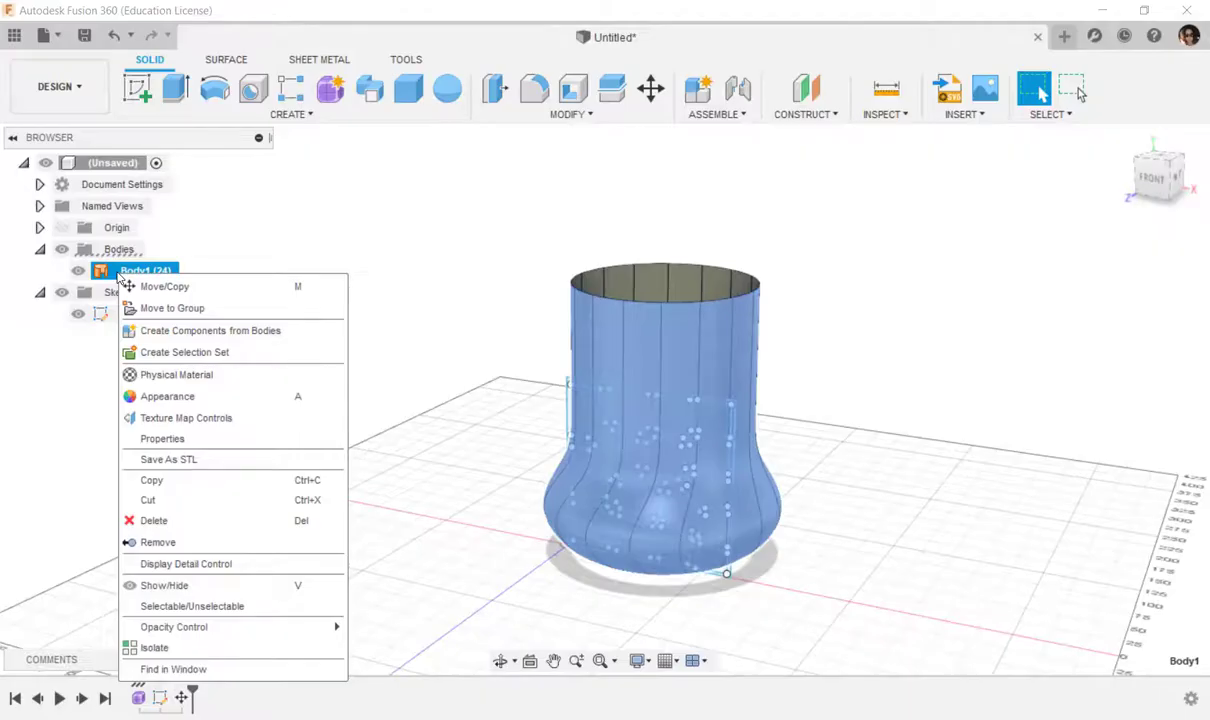
pyautogui.click(145, 585)
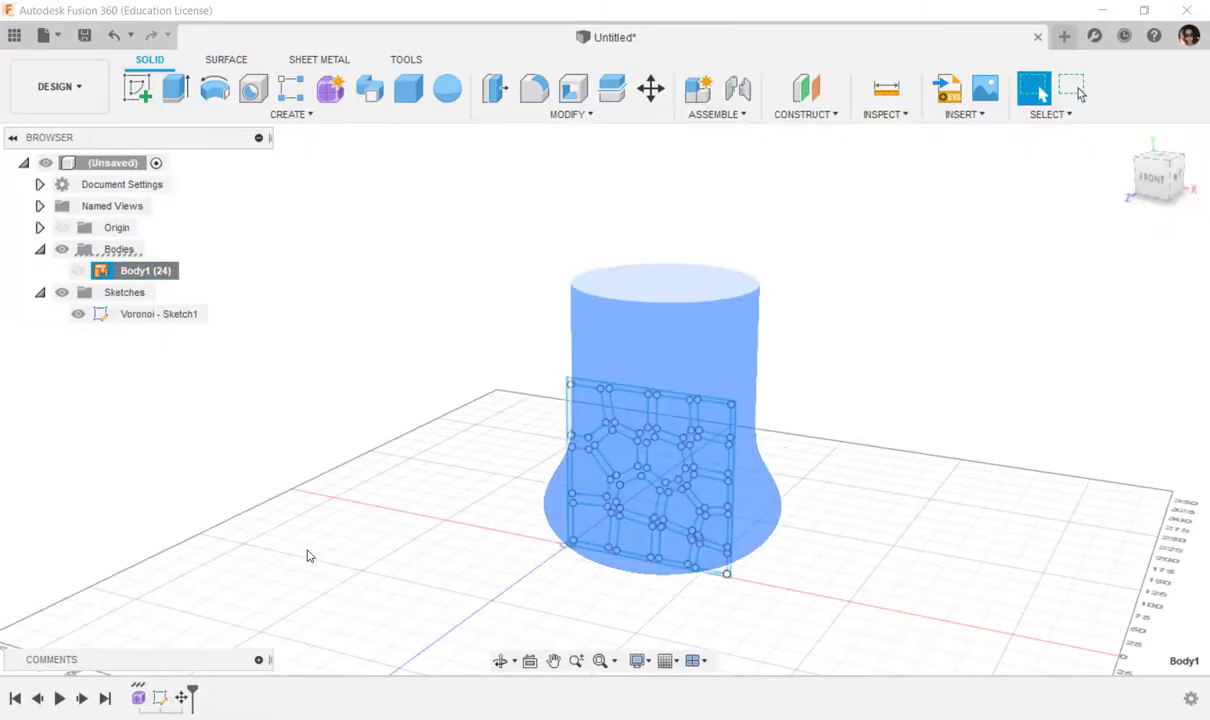
pyautogui.click(435, 358)
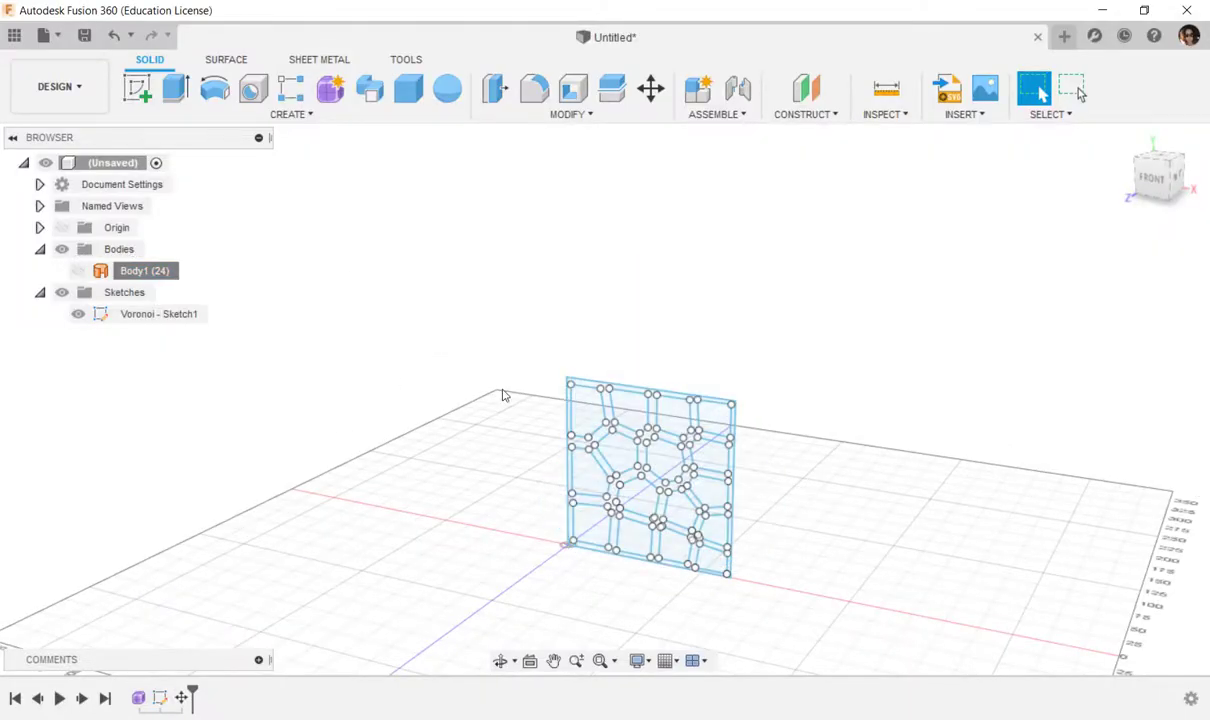
# - Select all 16 Voronoi cell profiles, then make Body1 visible again
pyautogui.click(588, 416)
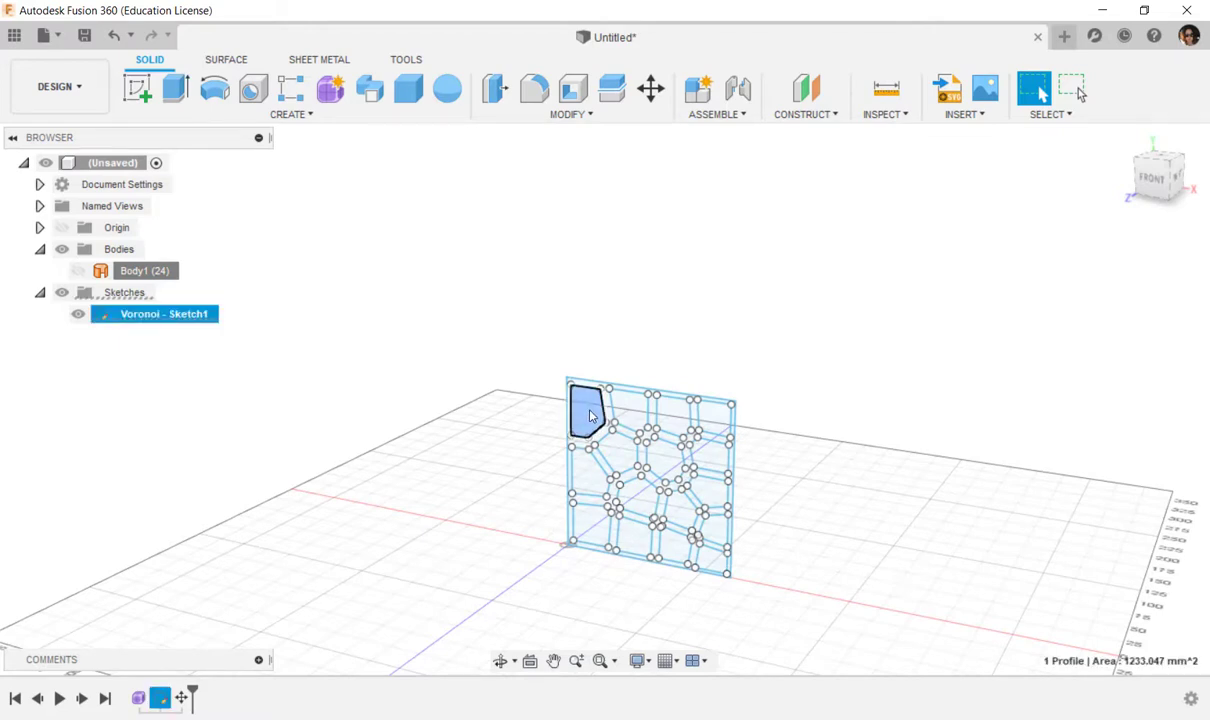
pyautogui.keyDown('shift'); pyautogui.click(628, 410); pyautogui.keyUp('shift')
pyautogui.keyDown('shift'); pyautogui.click(673, 414); pyautogui.keyUp('shift')
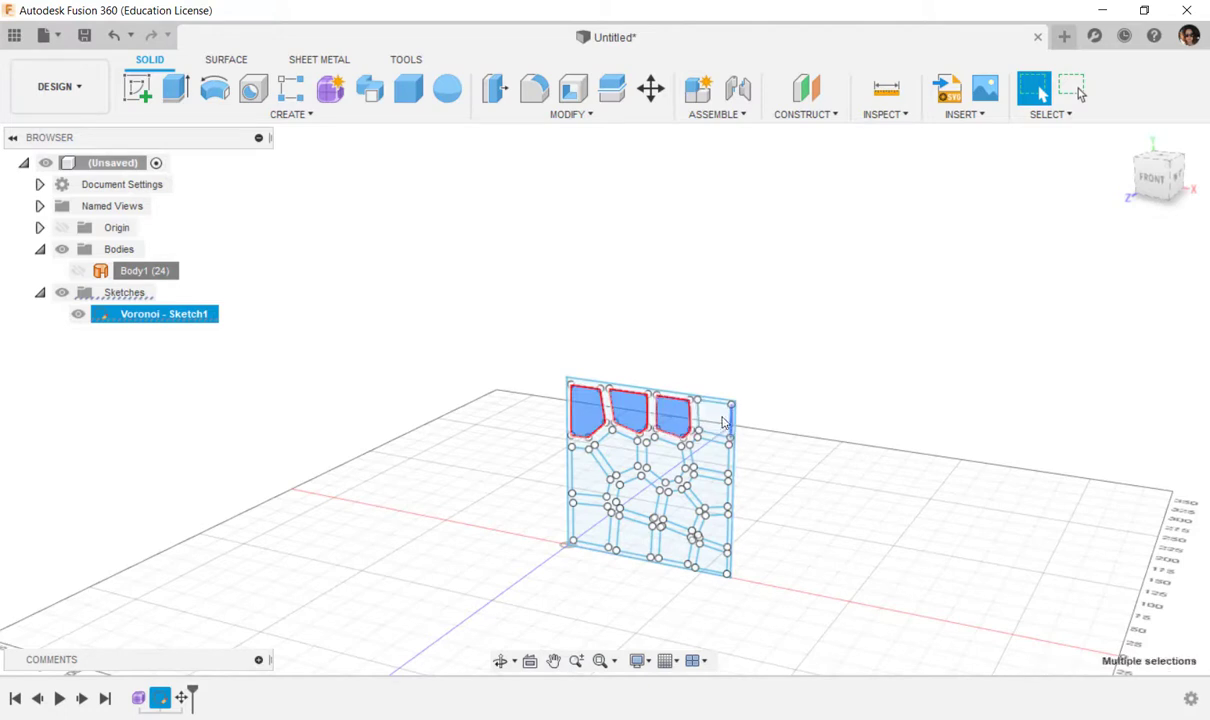
pyautogui.keyDown('shift'); pyautogui.click(712, 418); pyautogui.keyUp('shift')
pyautogui.keyDown('shift'); pyautogui.click(710, 455); pyautogui.keyUp('shift')
pyautogui.keyDown('shift'); pyautogui.click(665, 458); pyautogui.keyUp('shift')
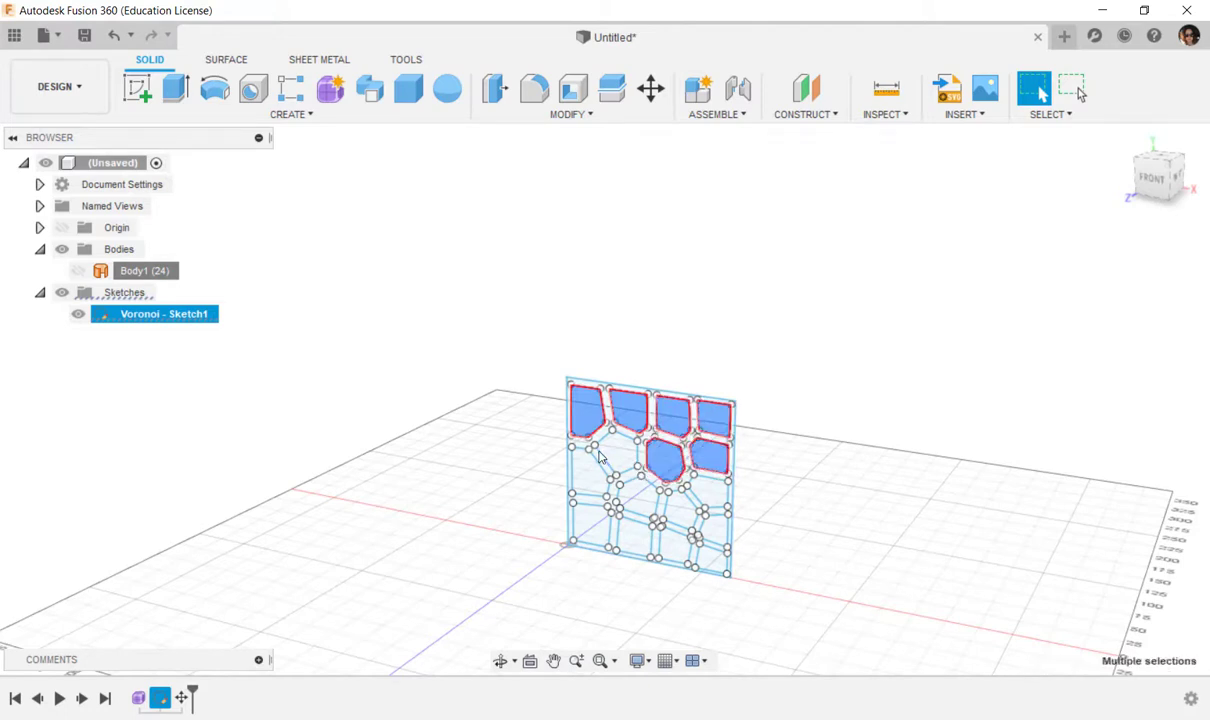
pyautogui.keyDown('shift'); pyautogui.click(615, 458); pyautogui.keyUp('shift')
pyautogui.keyDown('shift'); pyautogui.click(581, 475); pyautogui.keyUp('shift')
pyautogui.keyDown('shift'); pyautogui.click(635, 502); pyautogui.keyUp('shift')
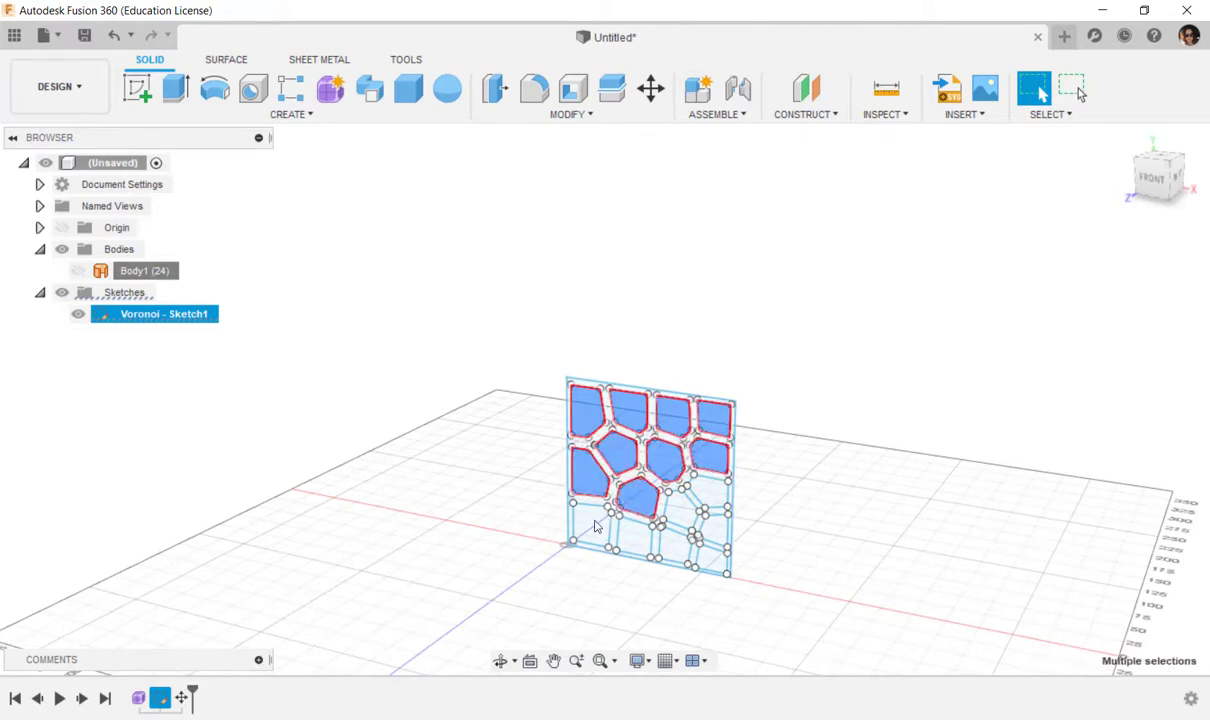
pyautogui.keyDown('shift'); pyautogui.click(589, 529); pyautogui.keyUp('shift')
pyautogui.keyDown('shift'); pyautogui.click(636, 537); pyautogui.keyUp('shift')
pyautogui.keyDown('shift'); pyautogui.click(673, 546); pyautogui.keyUp('shift')
pyautogui.keyDown('shift'); pyautogui.click(682, 509); pyautogui.keyUp('shift')
pyautogui.keyDown('shift'); pyautogui.click(714, 530); pyautogui.keyUp('shift')
pyautogui.keyDown('shift'); pyautogui.click(711, 492); pyautogui.keyUp('shift')
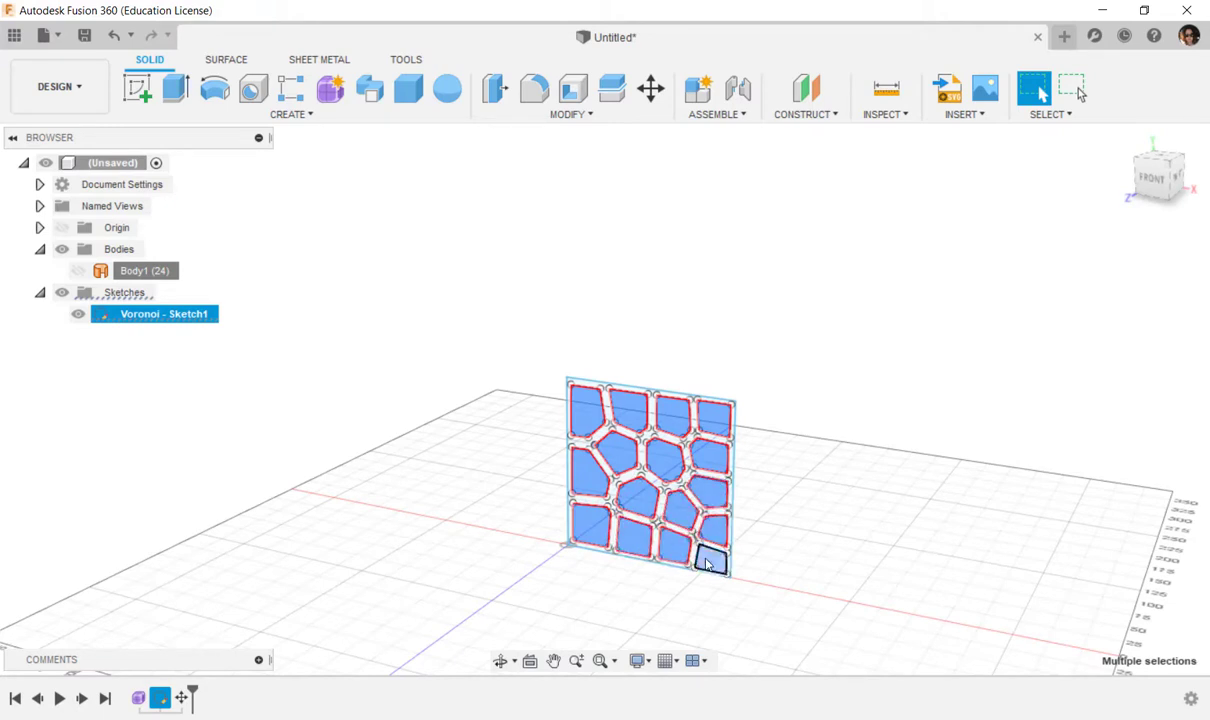
pyautogui.keyDown('shift'); pyautogui.click(712, 557); pyautogui.keyUp('shift')
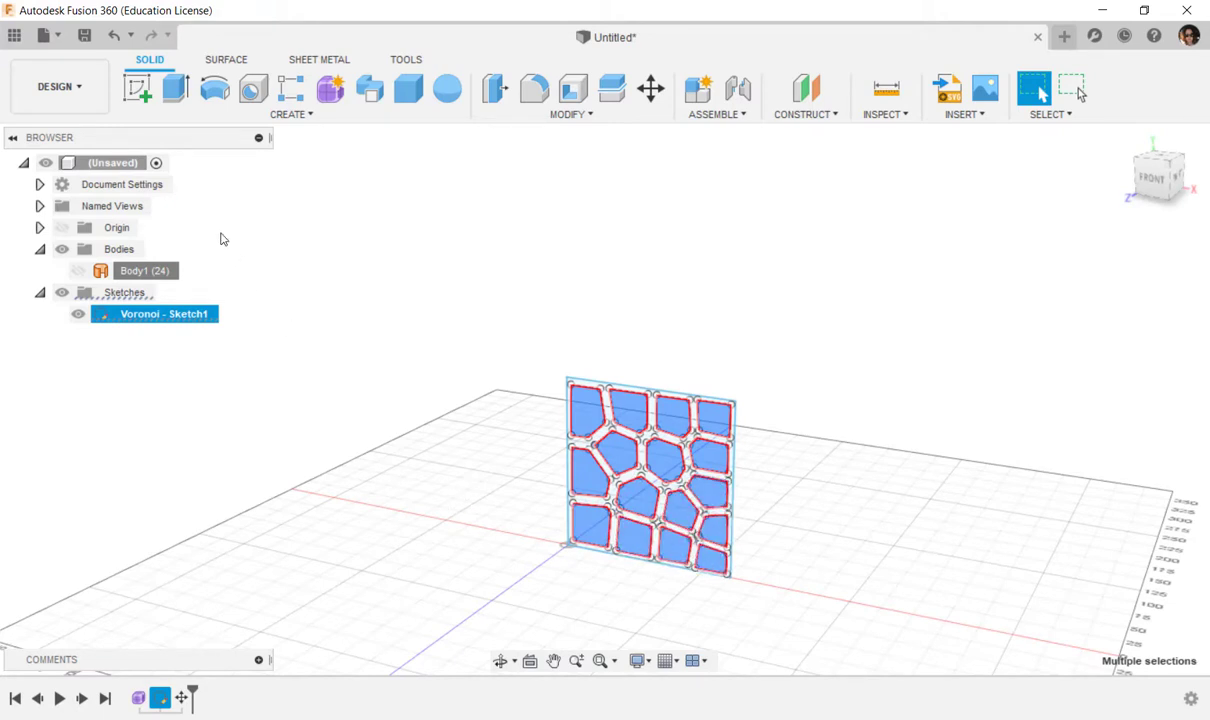
pyautogui.click(79, 272)
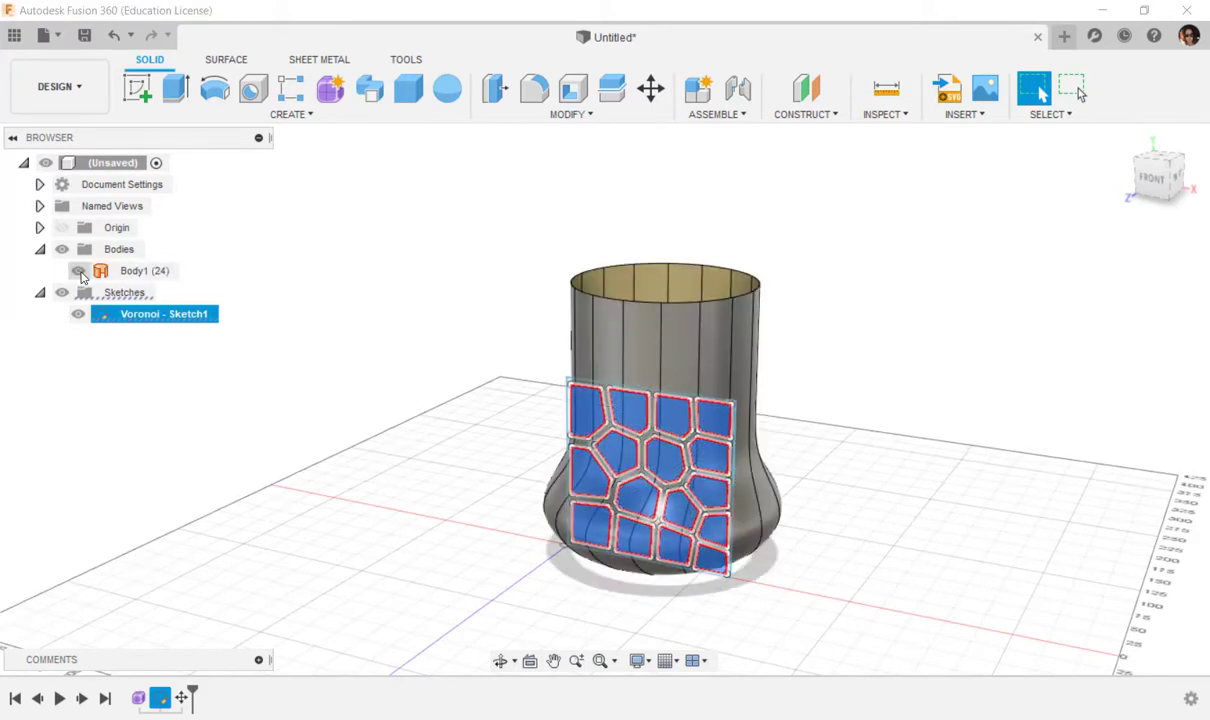
# - Extrude the 16 selected Voronoi cell profiles as a Cut through the vase wall
pyautogui.rightClick(629, 461)
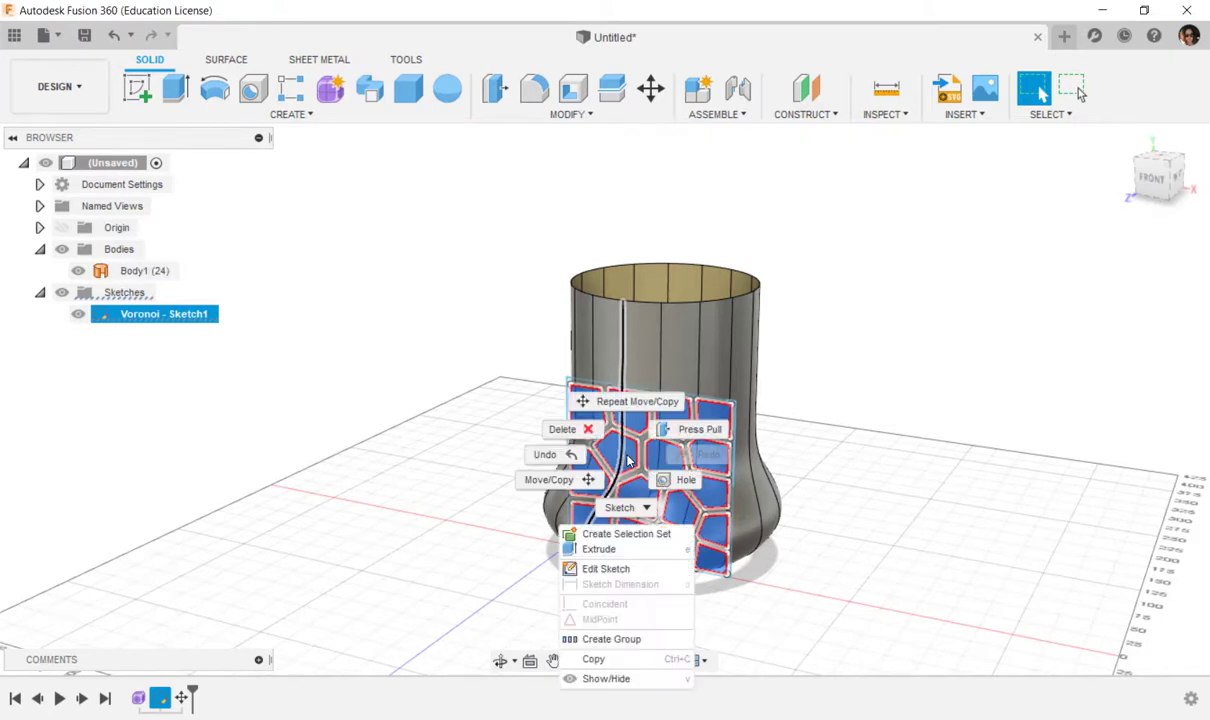
pyautogui.click(700, 431)
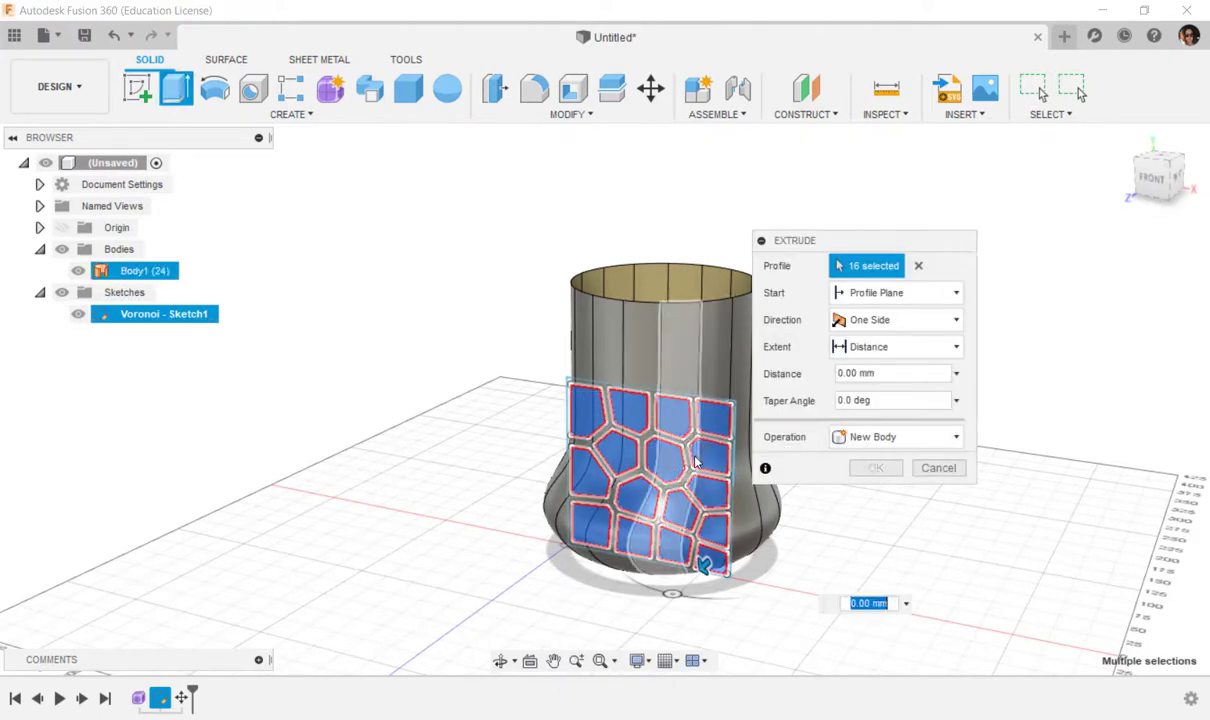
pyautogui.click(955, 438)
pyautogui.click(880, 480)
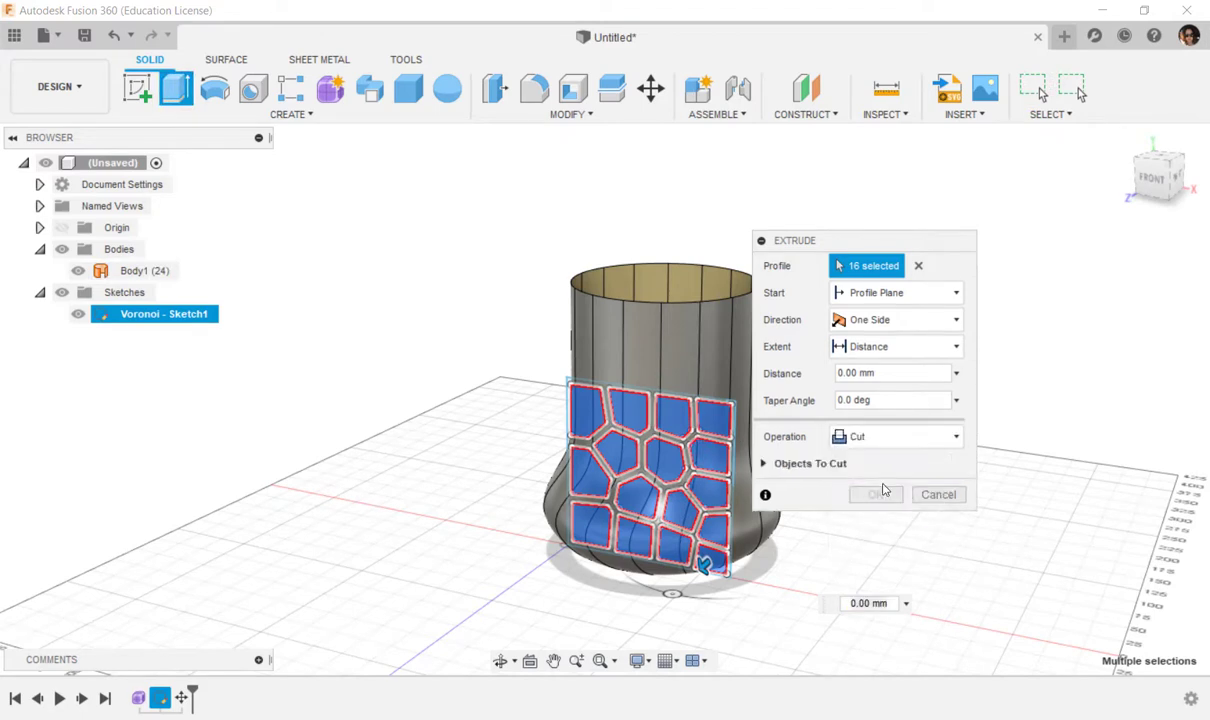
pyautogui.moveTo(850, 244); pyautogui.dragTo(992, 261)
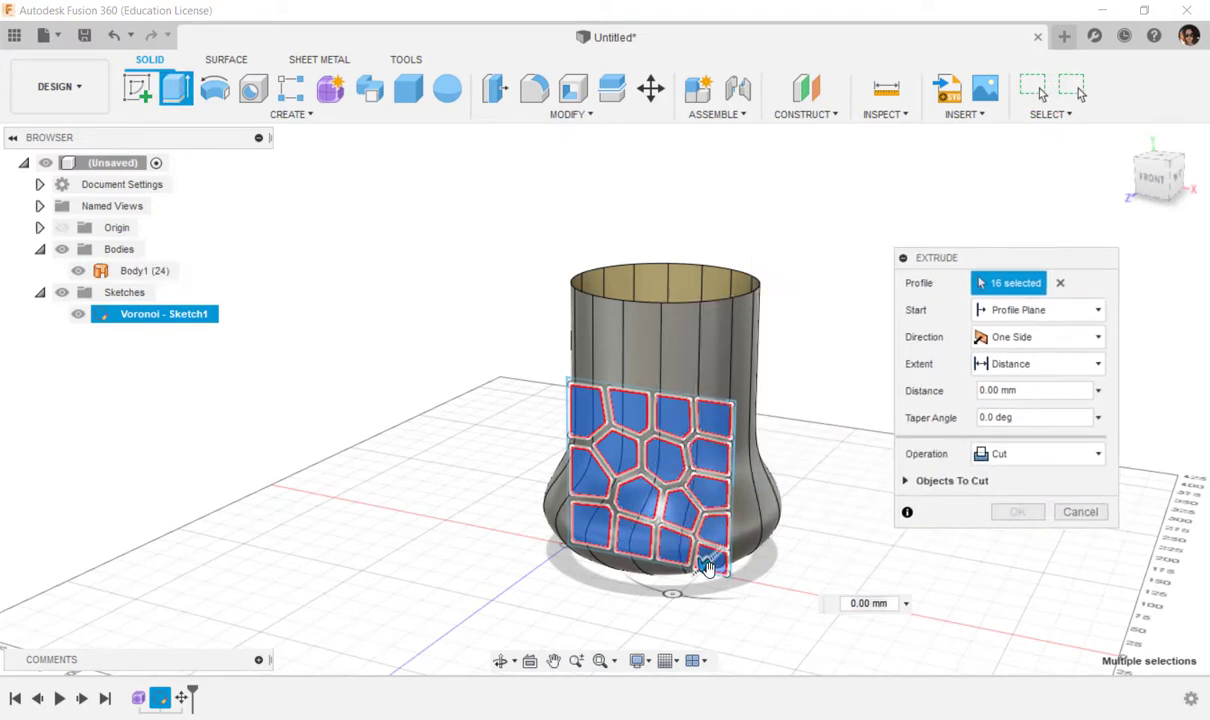
pyautogui.moveTo(733, 528); pyautogui.dragTo(857, 422)
pyautogui.click(1017, 511)
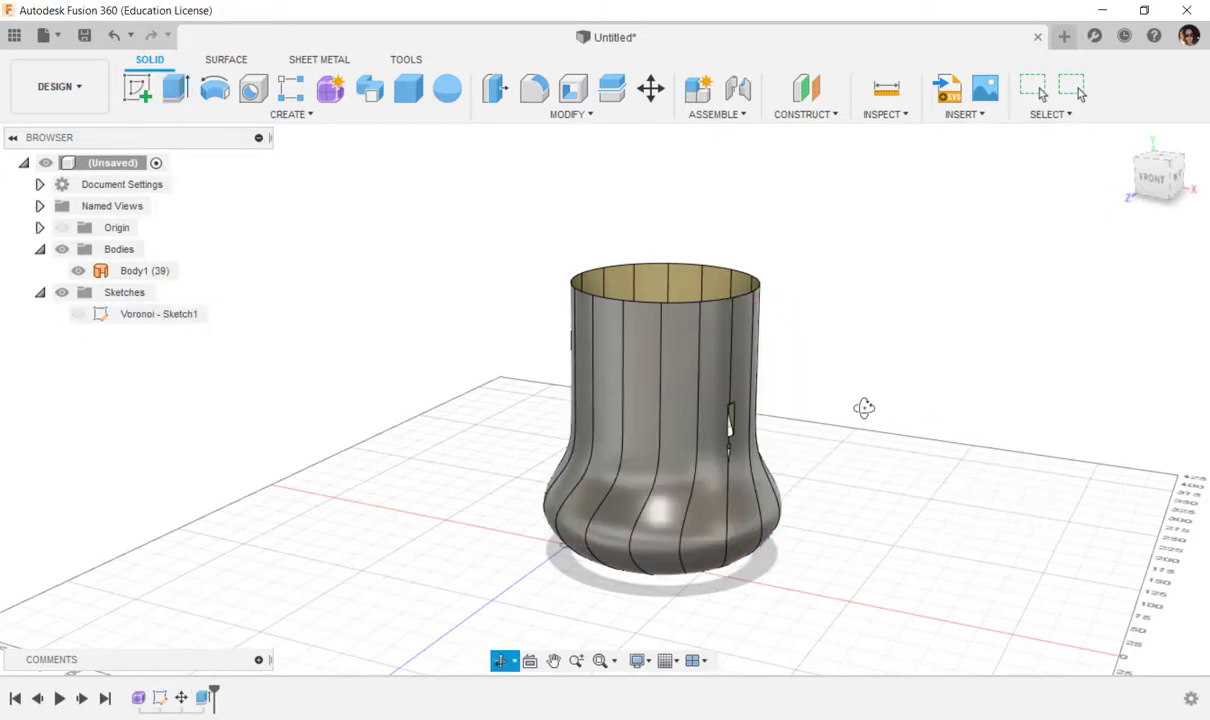
pyautogui.keyDown('shift'); pyautogui.moveTo(848, 413); pyautogui.dragTo(437, 527, button='middle'); pyautogui.keyUp('shift')
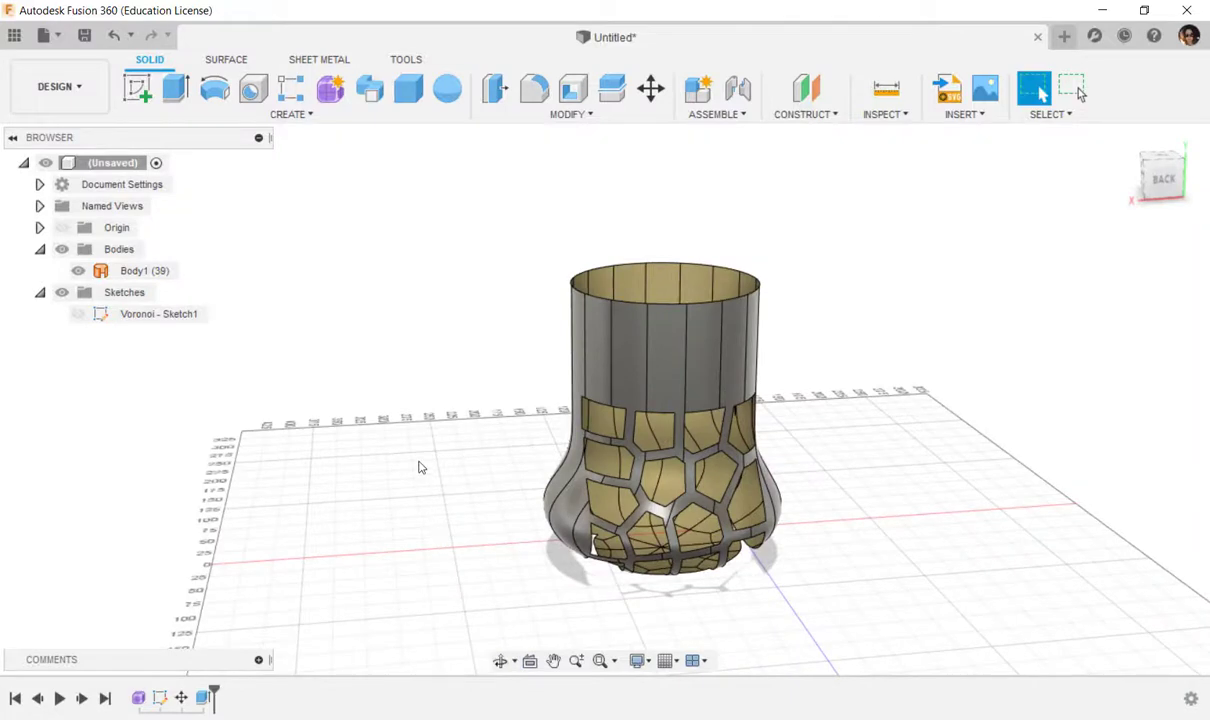
# - Tilt the view into the cut vase, clear the shell selection, and open the CREATE menu
pyautogui.keyDown('shift'); pyautogui.moveTo(418, 459); pyautogui.dragTo(459, 491, button='middle'); pyautogui.keyUp('shift')
pyautogui.click(660, 304)
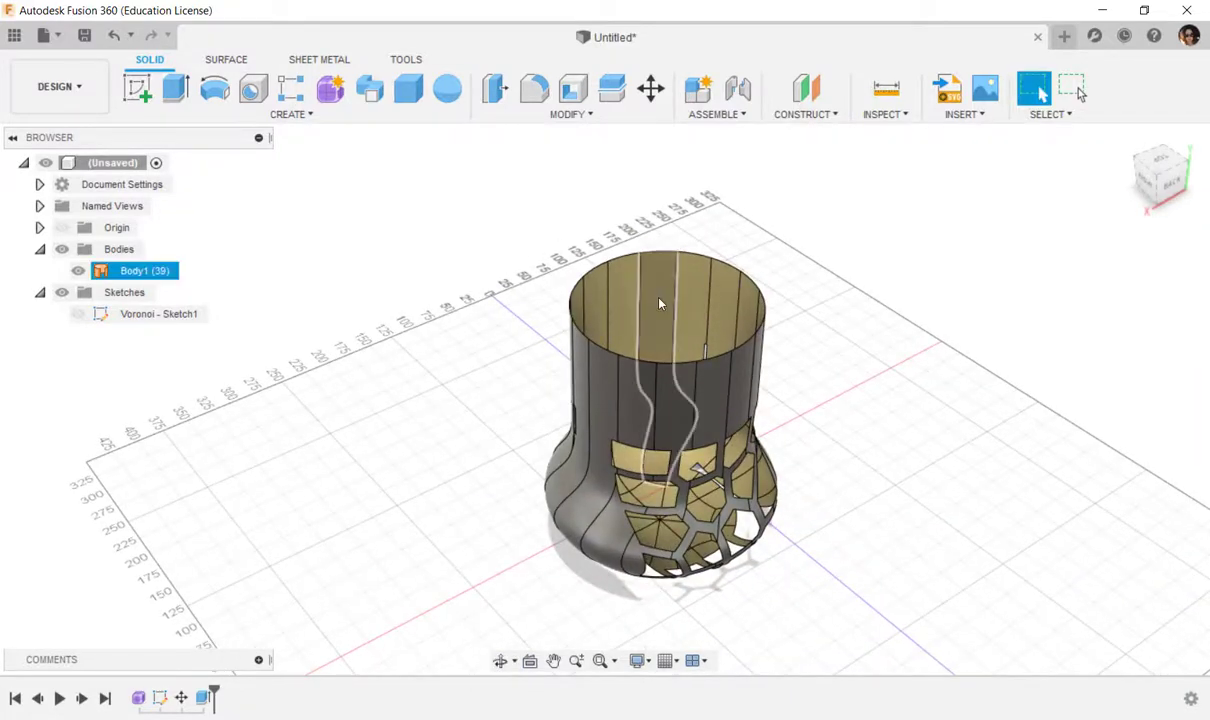
pyautogui.click(657, 283)
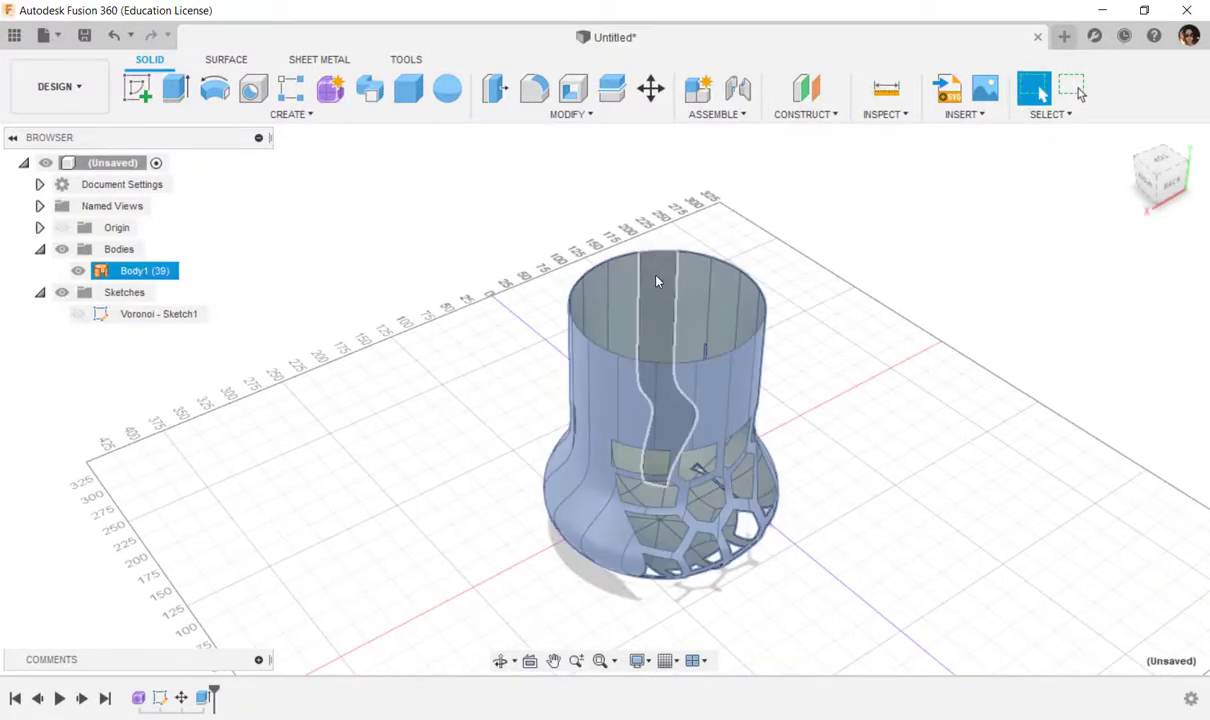
pyautogui.press('Escape')
pyautogui.click(310, 115)
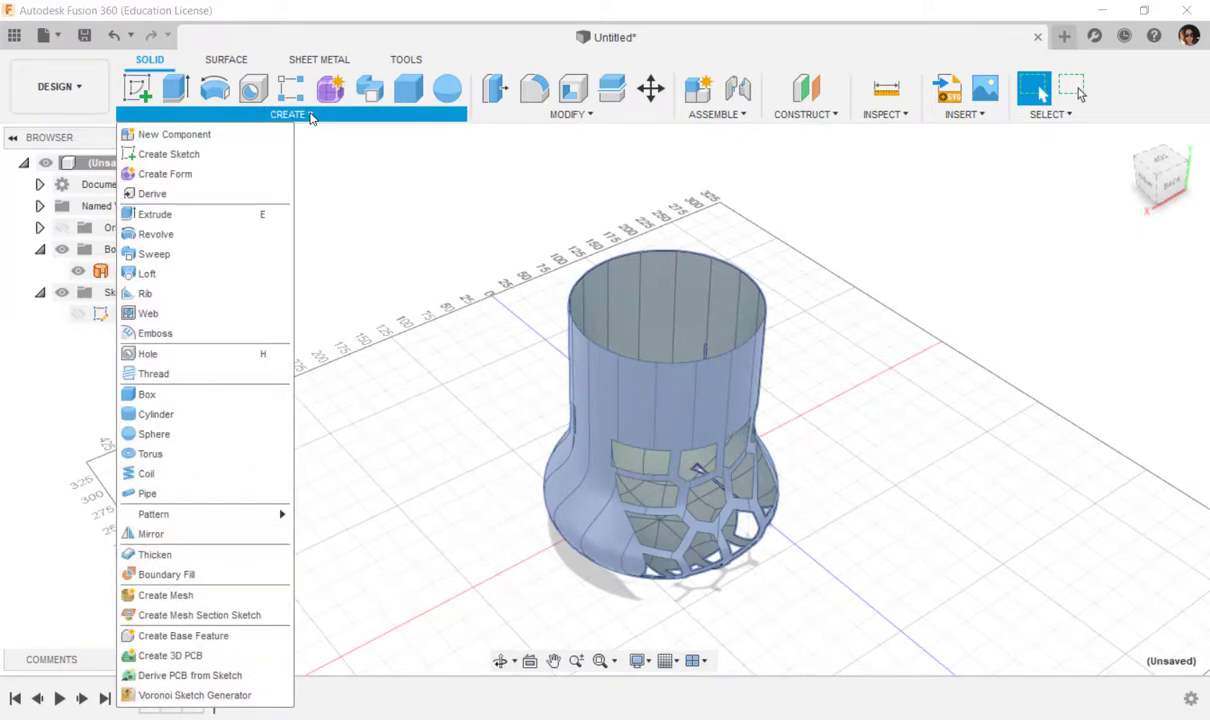
# - Thicken the Voronoi-cut vase surface by -17.826 mm into the new solid Body2
pyautogui.click(158, 554)
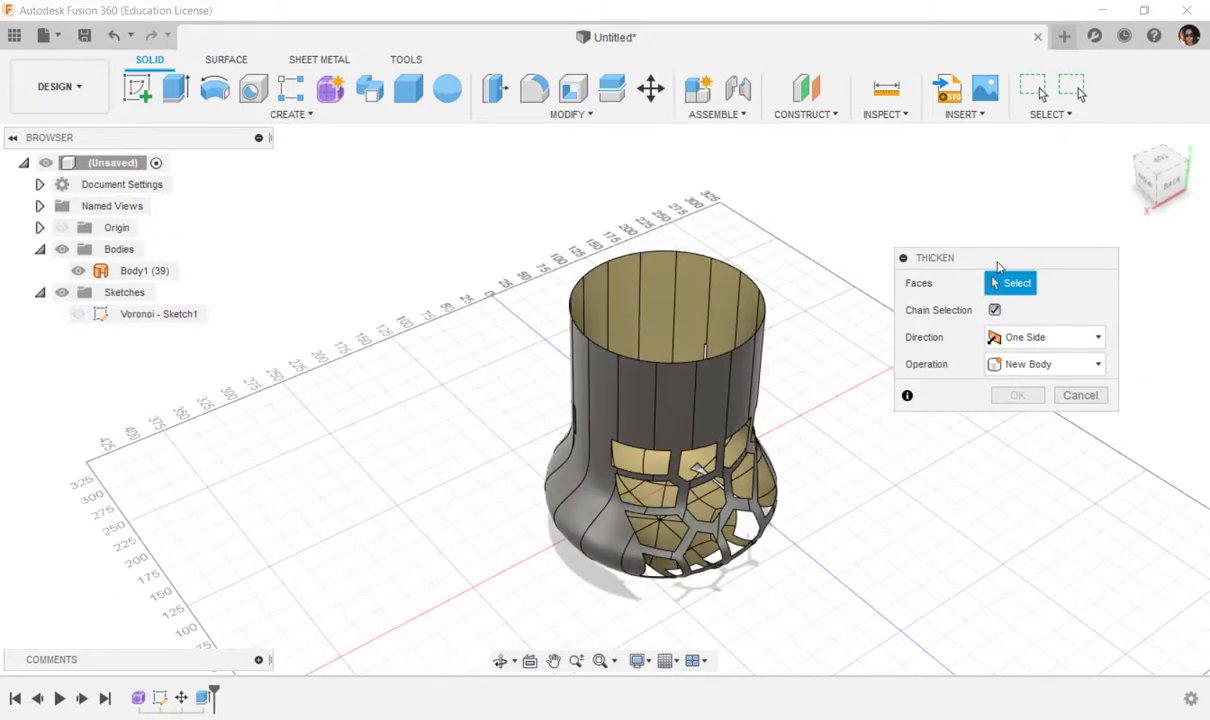
pyautogui.moveTo(945, 252); pyautogui.dragTo(905, 239)
pyautogui.click(689, 295)
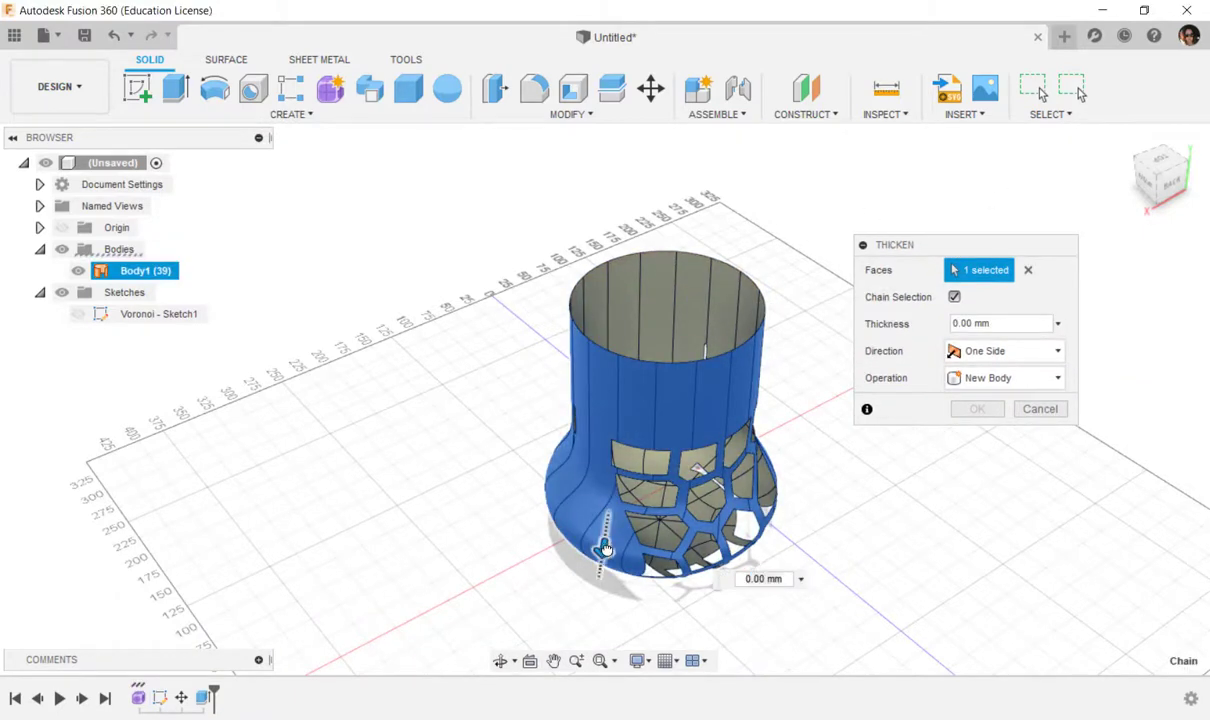
pyautogui.moveTo(604, 546); pyautogui.dragTo(607, 533)
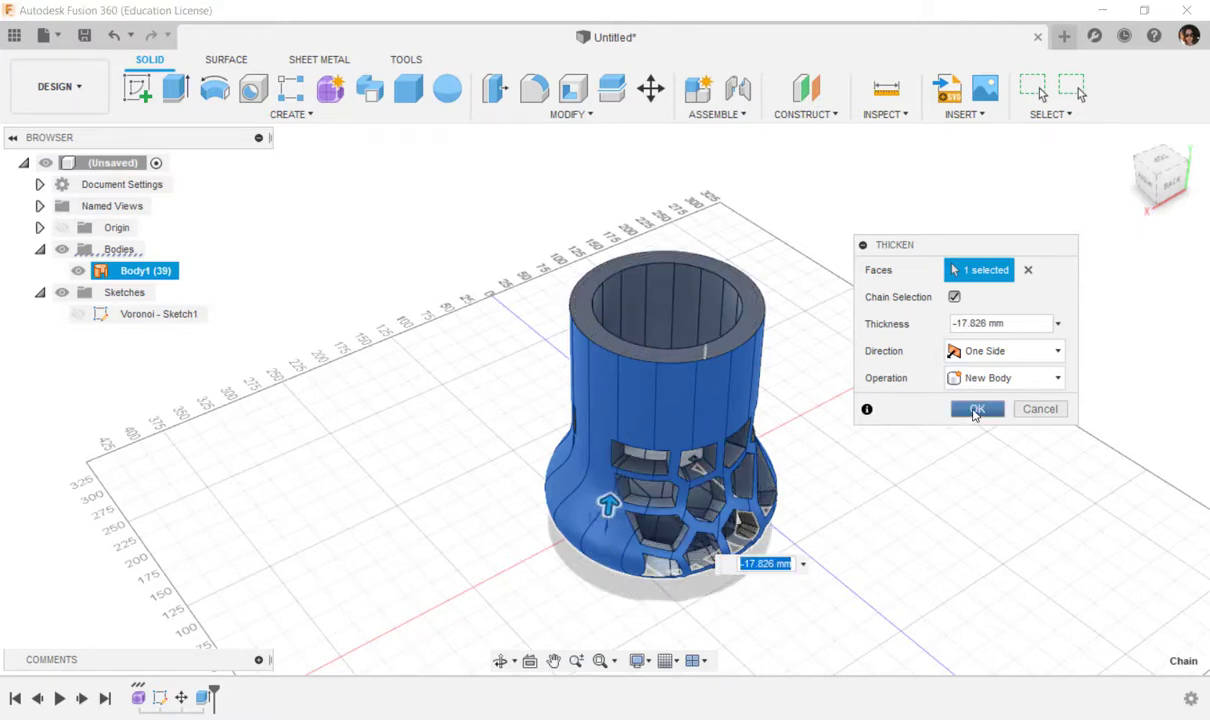
pyautogui.click(975, 411)
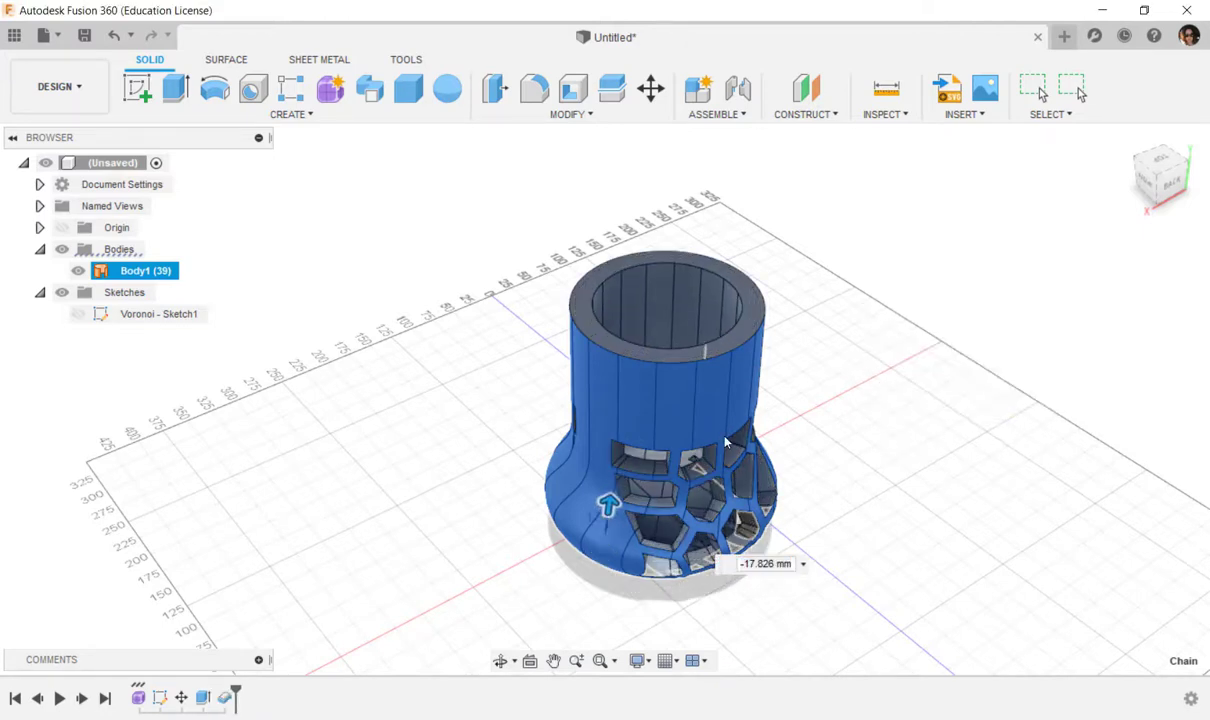